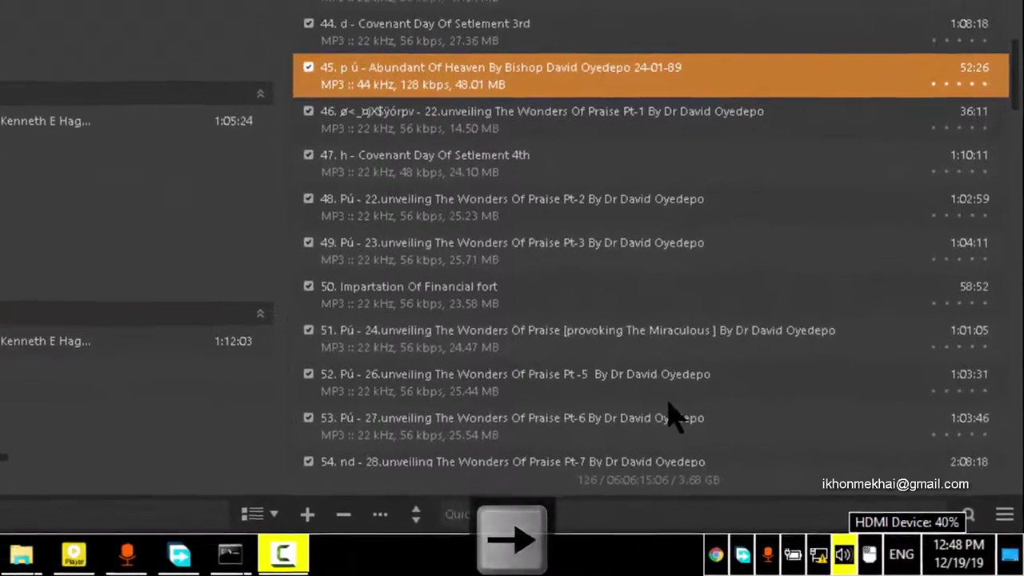
Open the Volume Mixer for the HDMI sound device, and show the desktop before restoring the open windows.
{"action": "key", "text": "Menu"}
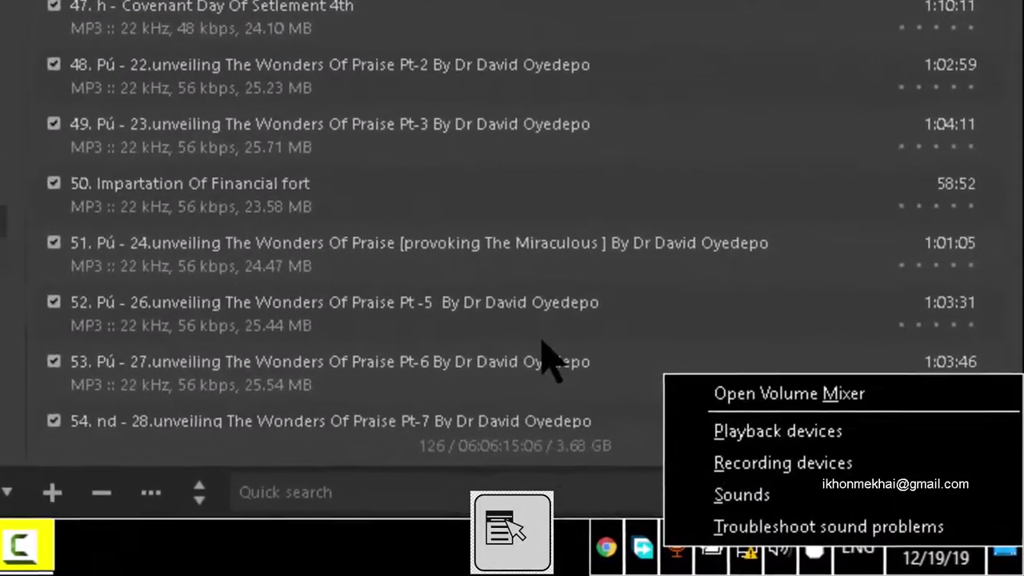
{"action": "key", "text": "m"}
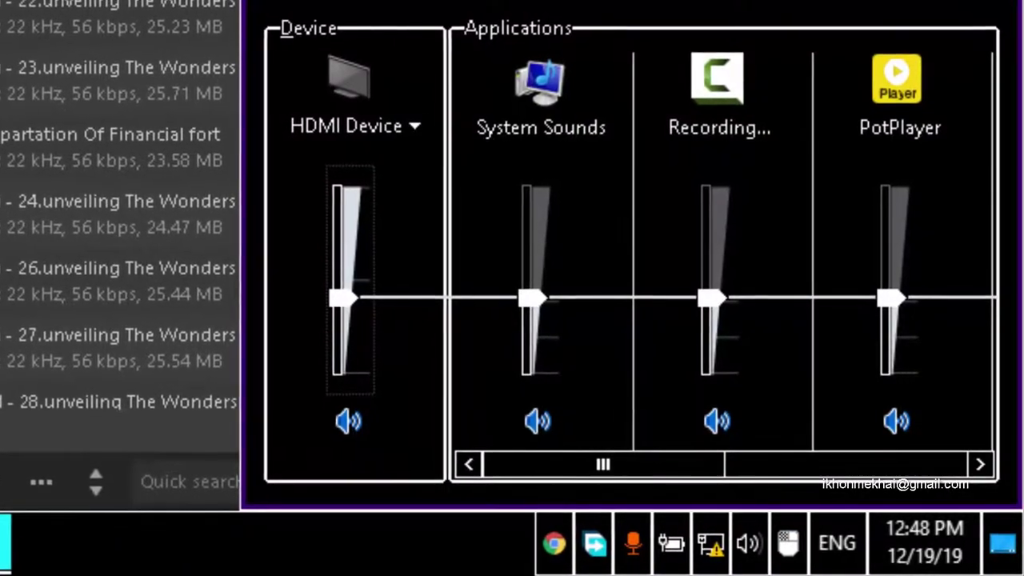
{"action": "key", "text": "super+d"}
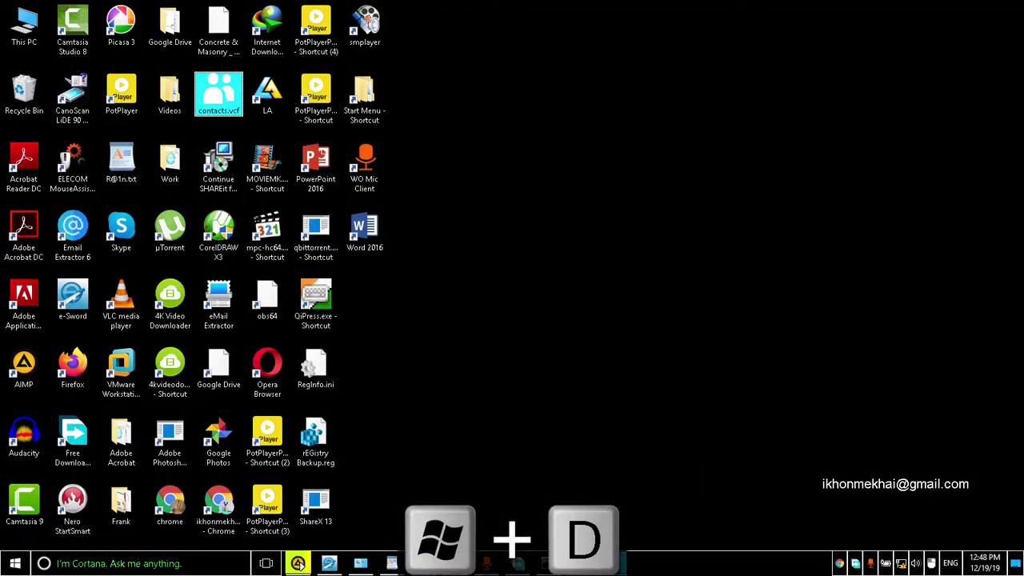
{"action": "key", "text": "super+d"}
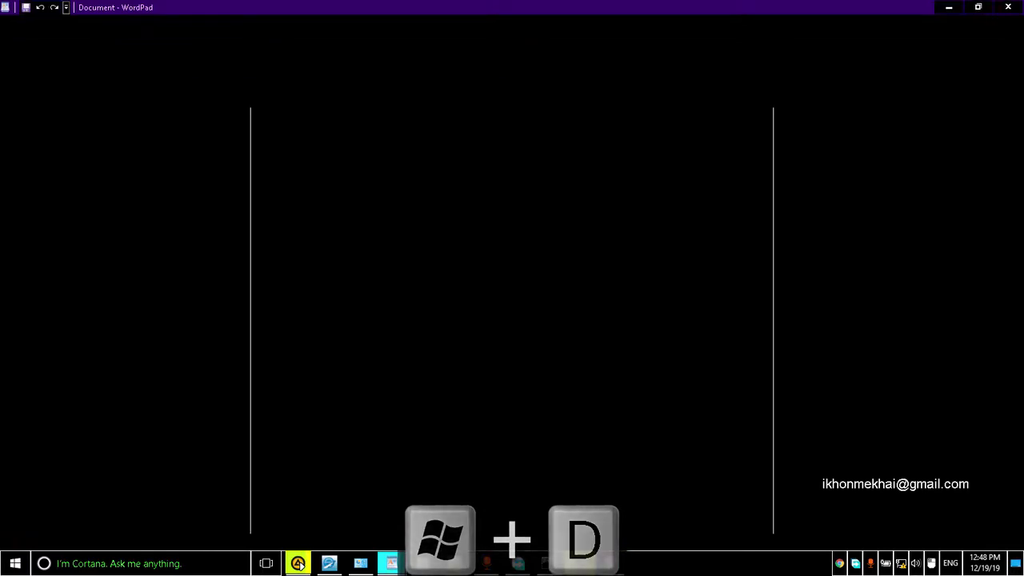
Open File Explorer and set its Folder Options so that File Explorer opens to Quick access.
{"action": "key", "text": "super+e"}
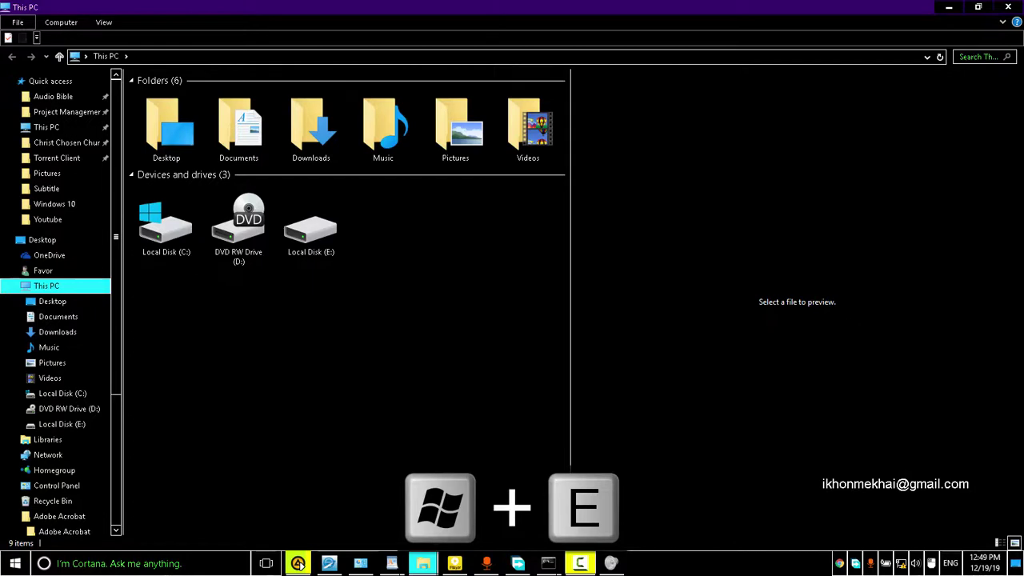
{"action": "key", "text": "alt"}
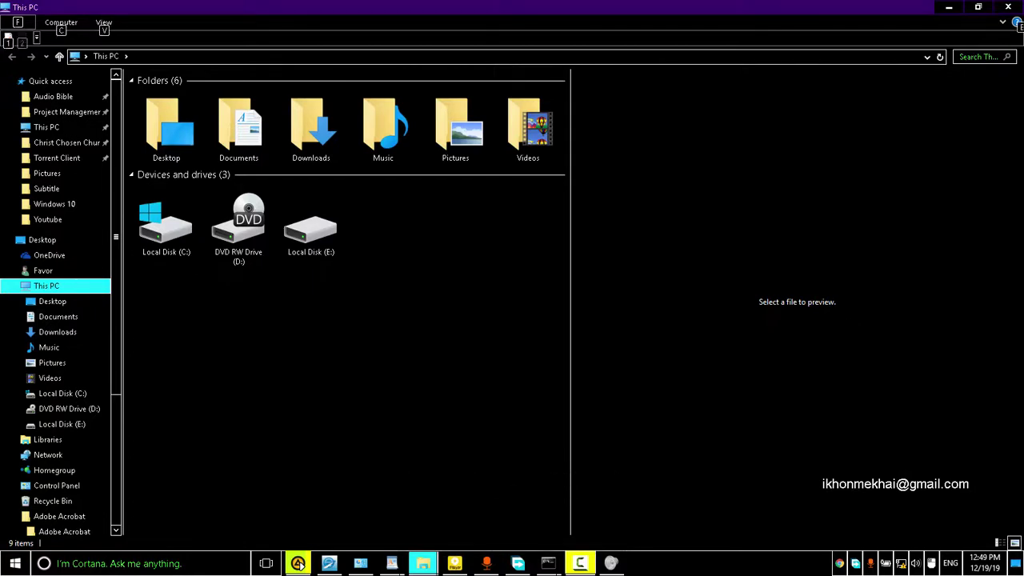
{"action": "key", "text": "v"}
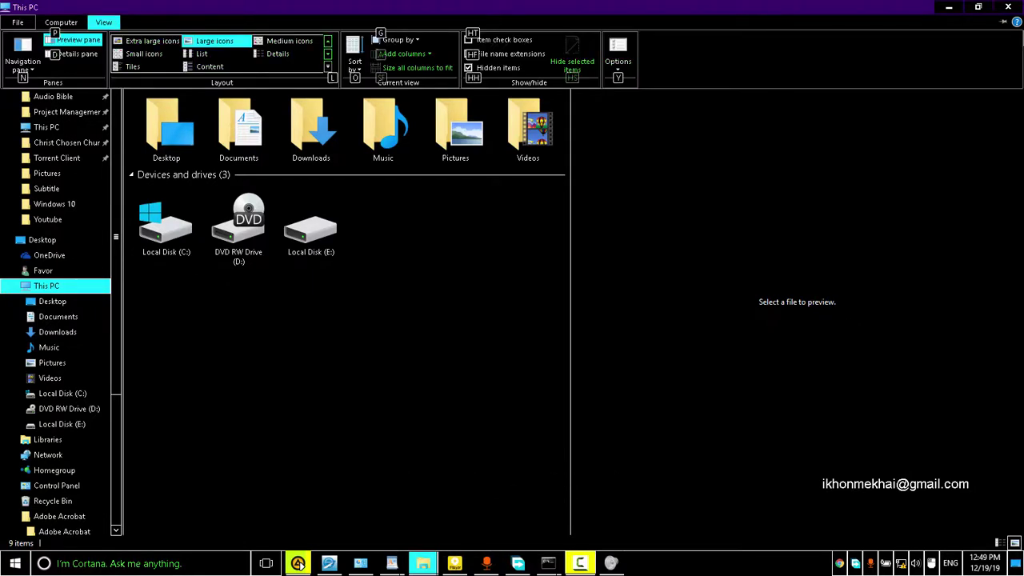
{"action": "key", "text": "y"}
{"action": "key", "text": "o"}
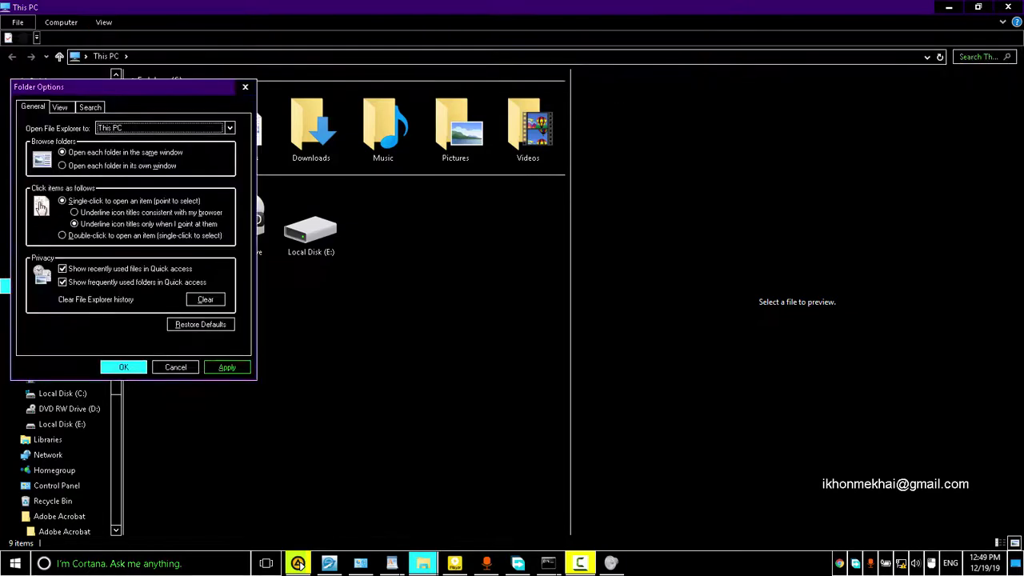
{"action": "key", "text": "Down"}
{"action": "key", "text": "Up"}
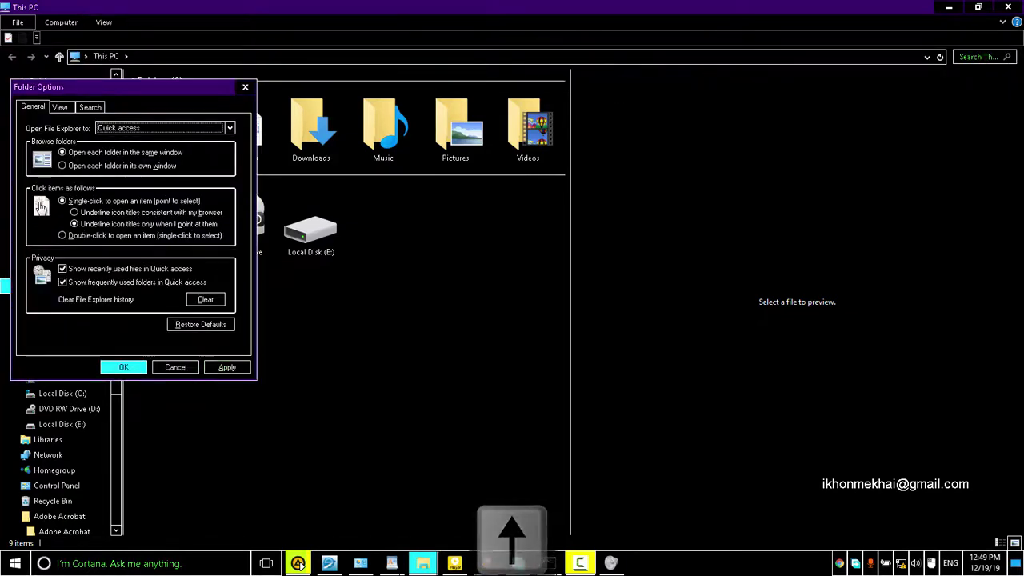
{"action": "key", "text": "Return"}
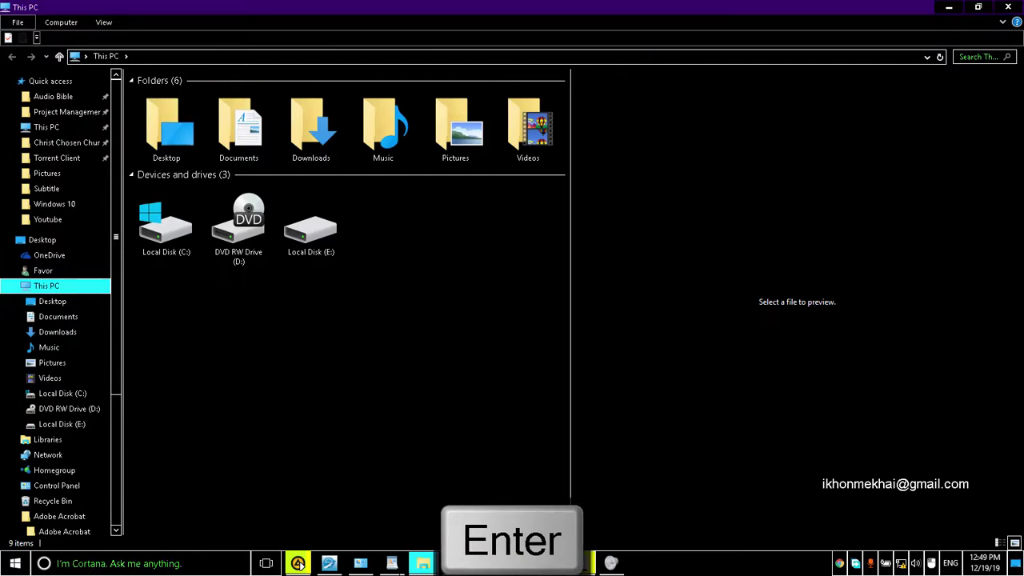
Open a new File Explorer window and expand its ribbon.
{"action": "key", "text": "super+e"}
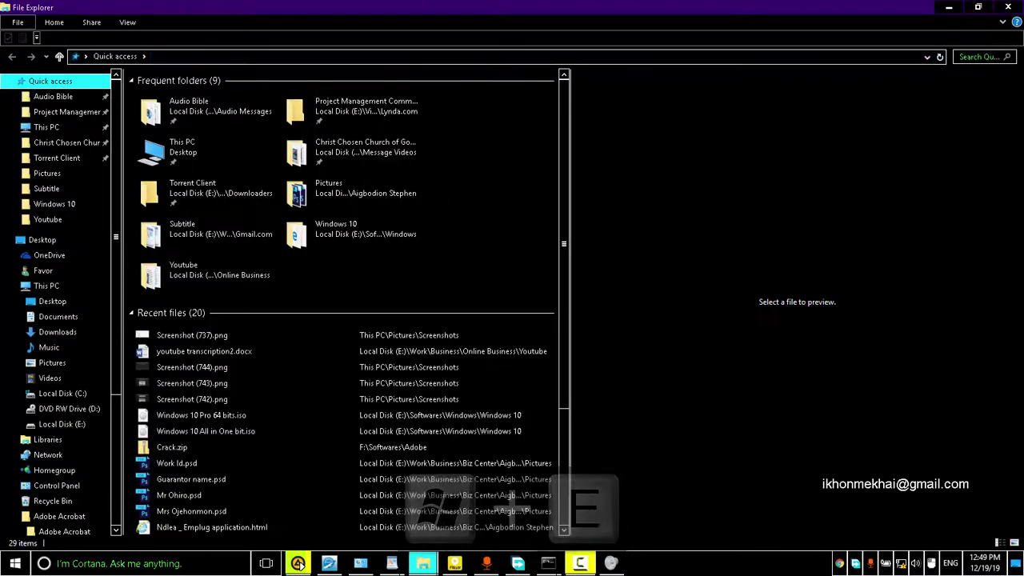
{"action": "key", "text": "ctrl+F1"}
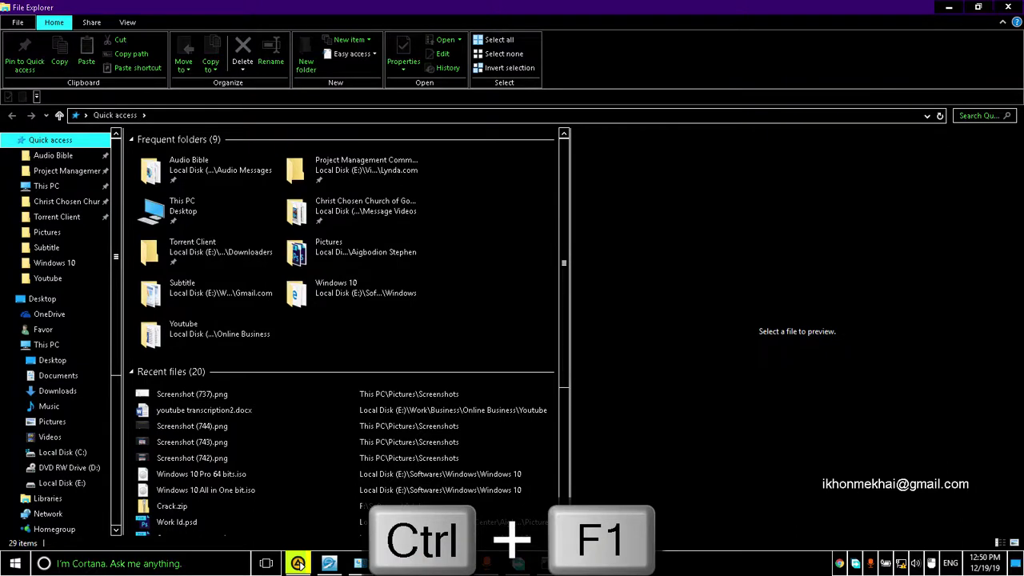
Show the Share options for File Explorer and dismiss them, and minimize all windows and restore them.
{"action": "key", "text": "super+h"}
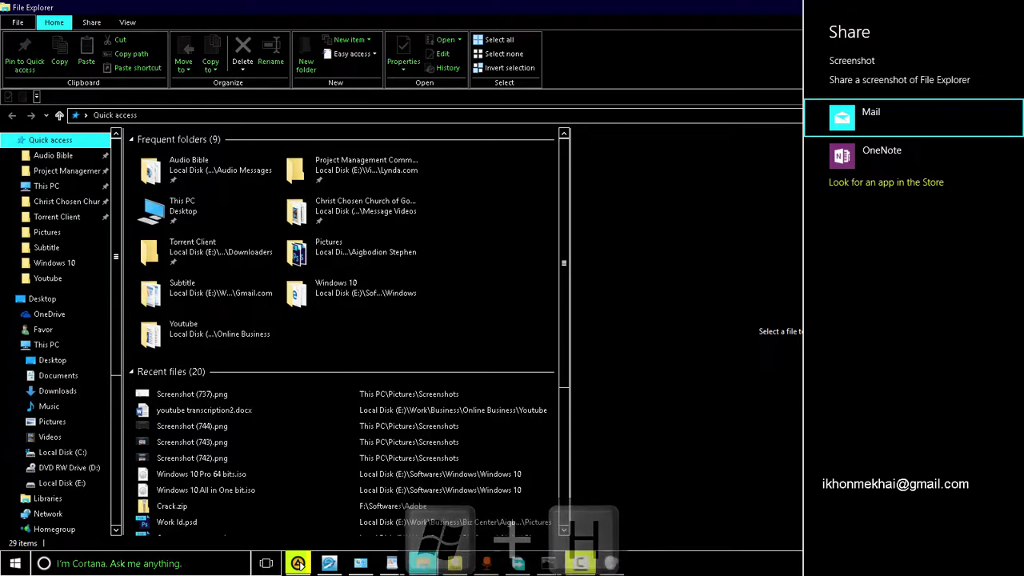
{"action": "key", "text": "Escape"}
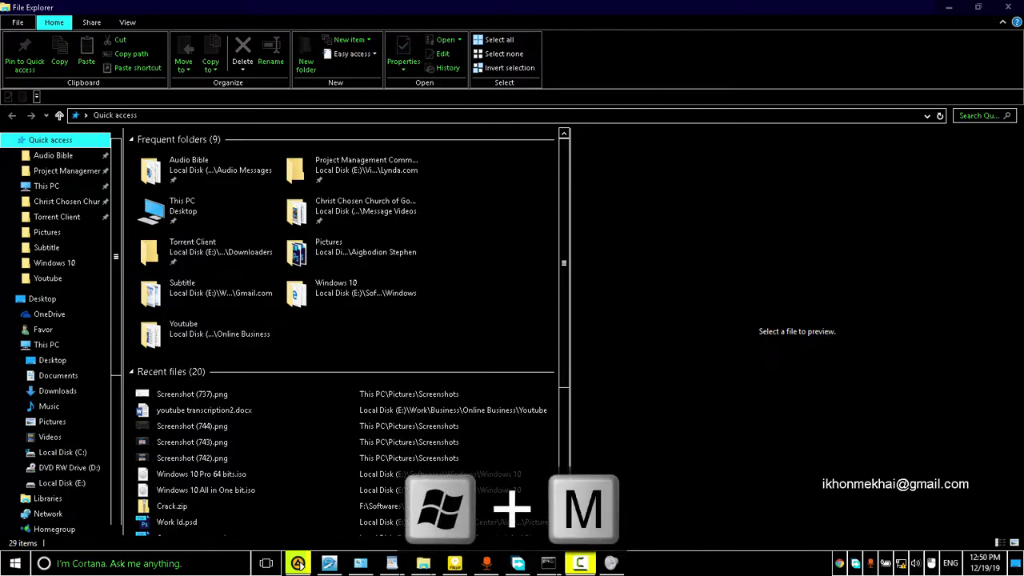
{"action": "key", "text": "super+m"}
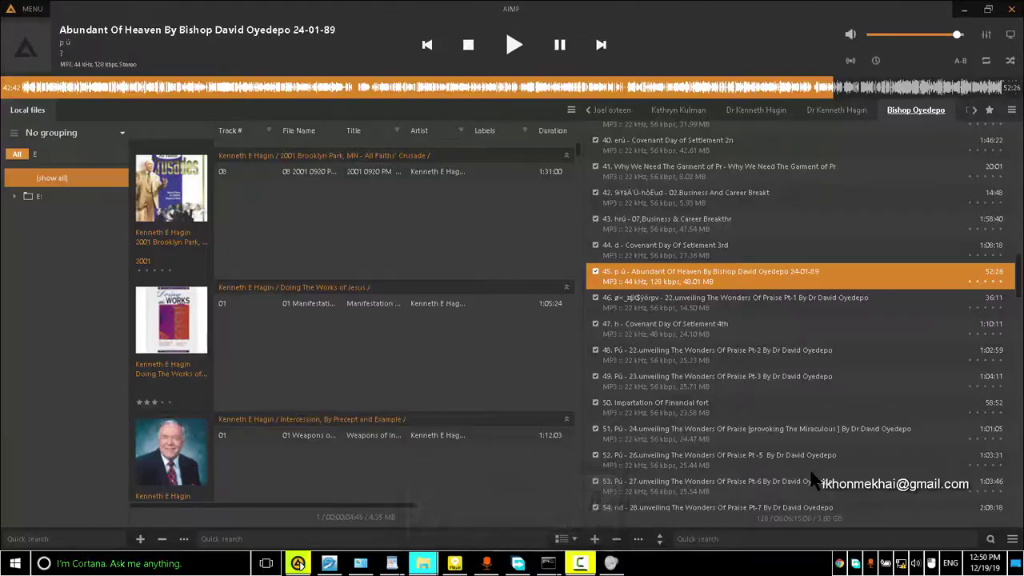
{"action": "key", "text": "shift+super+m"}
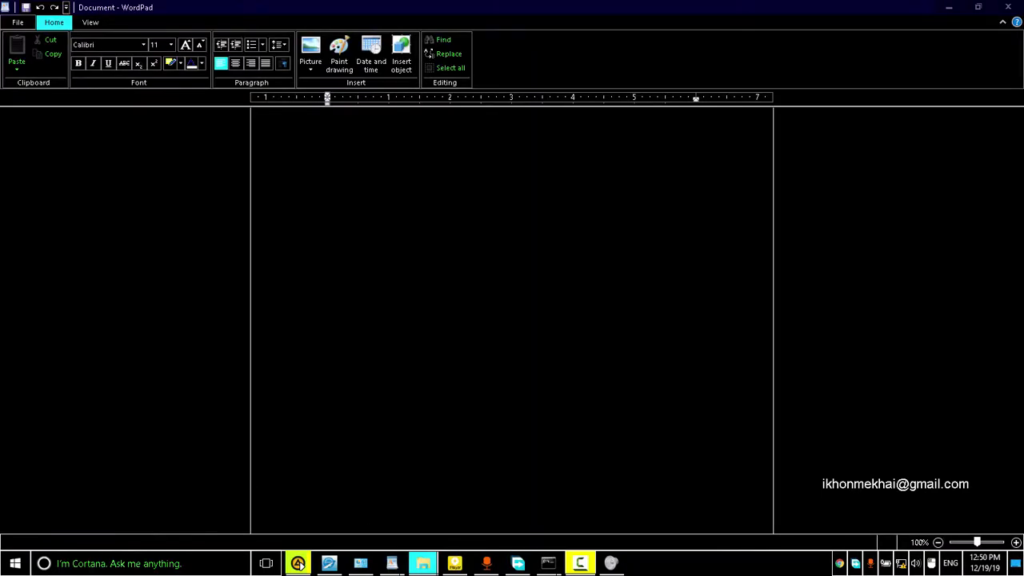
Open the Run dialog and cycle the focus through the taskbar apps' previews back to AIMP.
{"action": "key", "text": "super+r"}
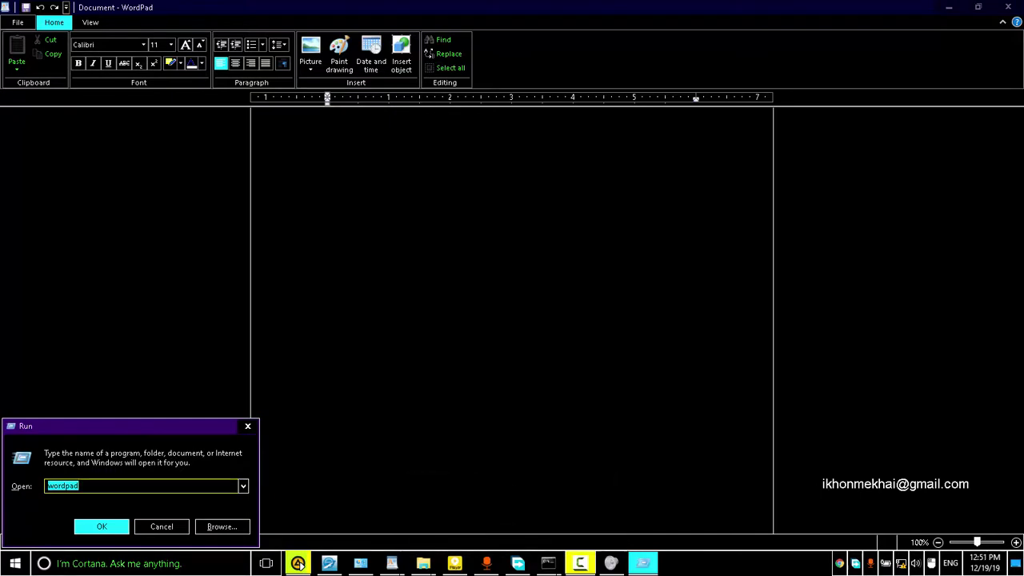
{"action": "key", "text": "super+t"}
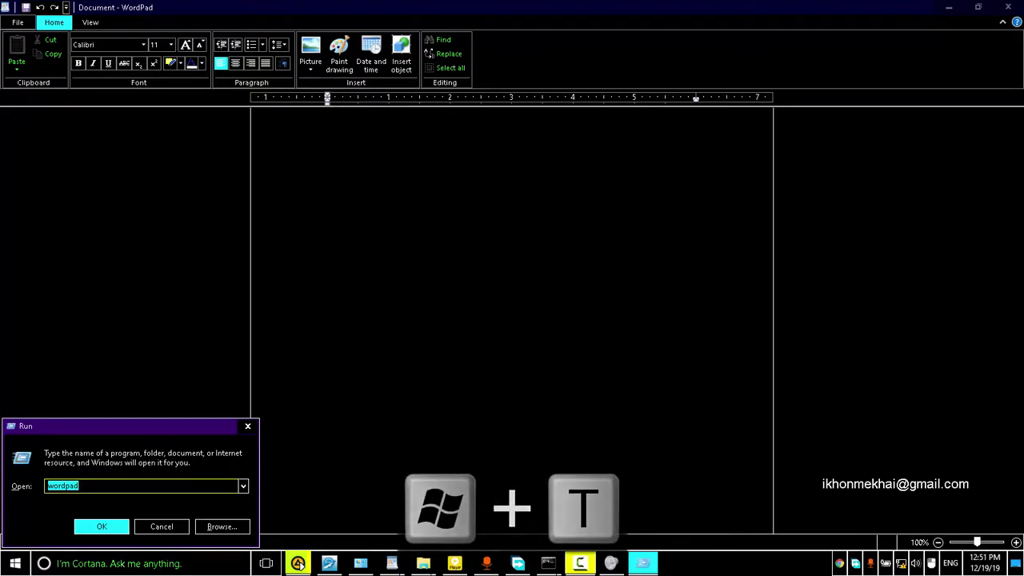
{"action": "key", "text": "Right"}
{"action": "key", "text": "Left"}
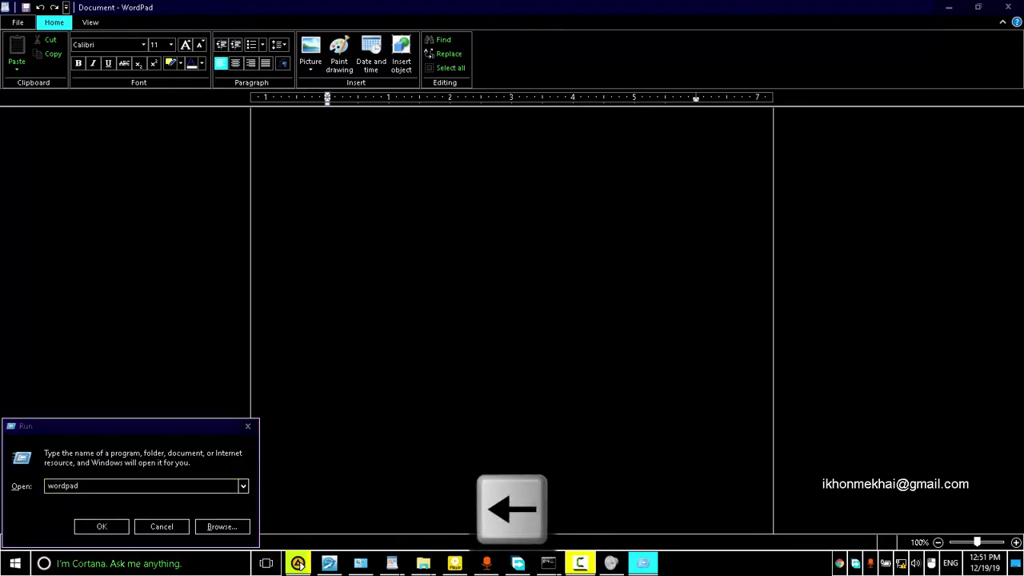
{"action": "key", "text": "Right"}
{"action": "key", "text": "Left"}
{"action": "key", "text": "Left"}
{"action": "key", "text": "Left"}
{"action": "key", "text": "Left"}
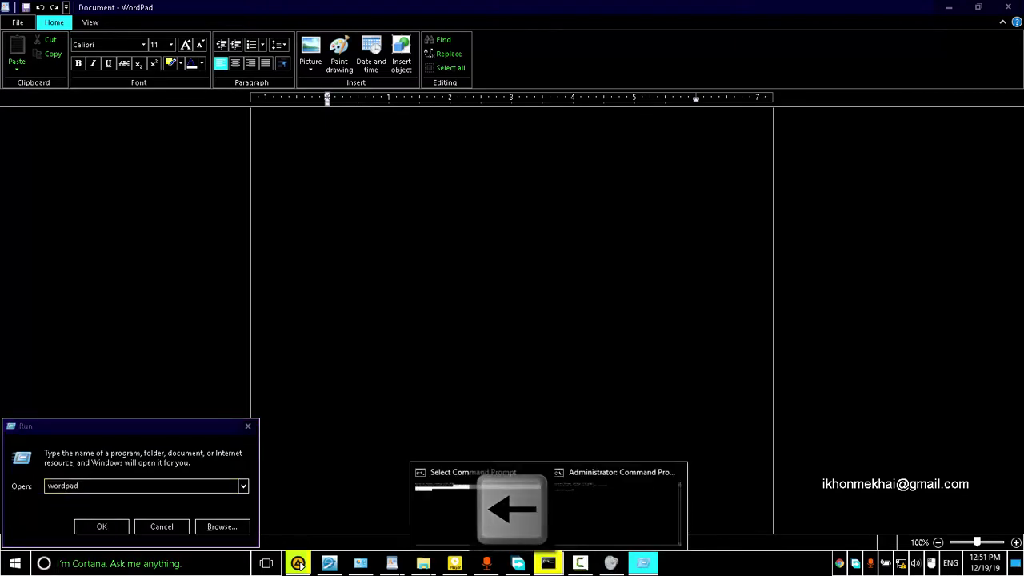
{"action": "key", "text": "Left"}
{"action": "key", "text": "Left"}
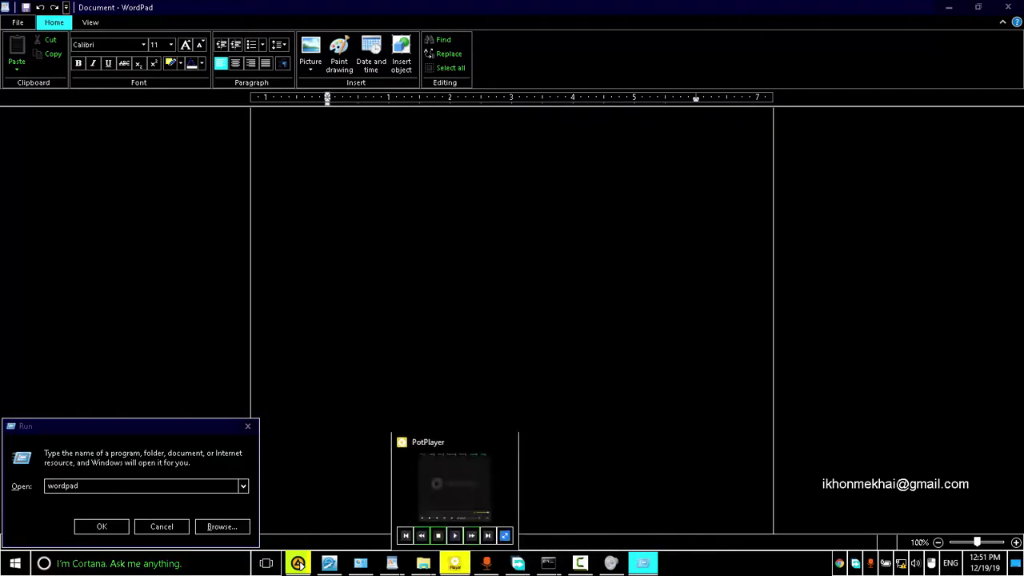
{"action": "key", "text": "Left"}
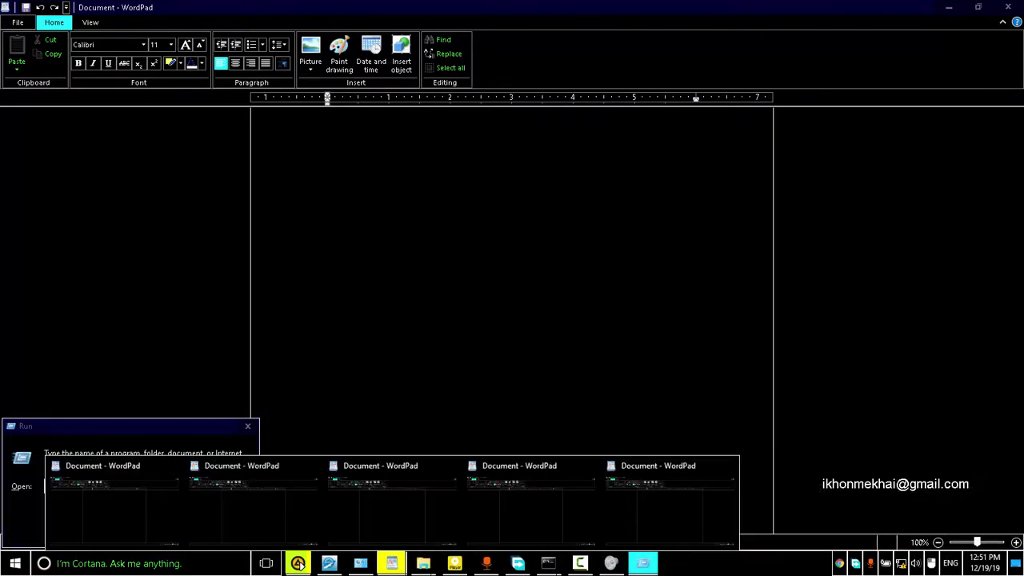
{"action": "key", "text": "Left"}
{"action": "key", "text": "Left"}
{"action": "key", "text": "Left"}
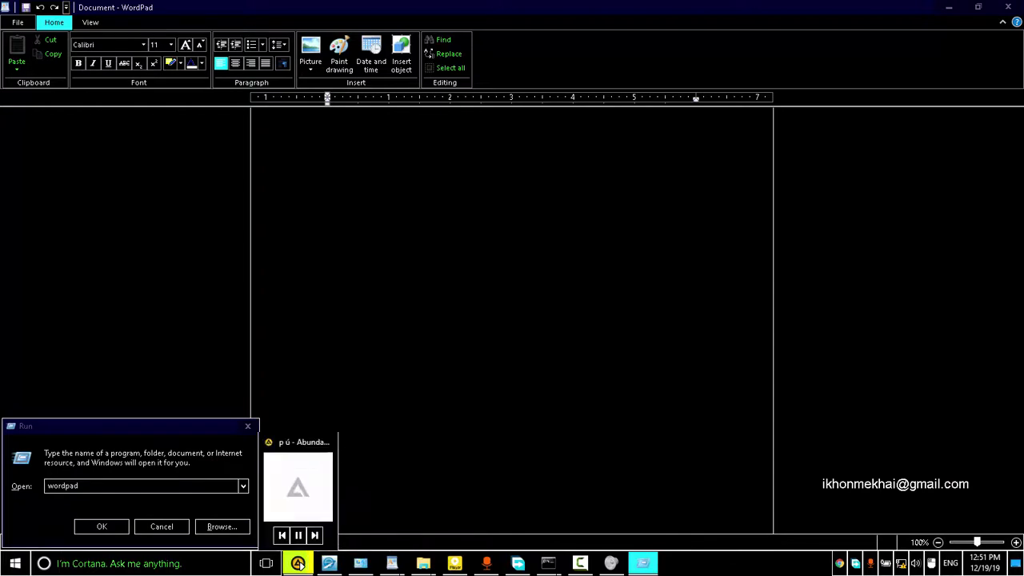
Open the Ease of Access Center, and launch a Command Prompt with administrator rights.
{"action": "key", "text": "super+u"}
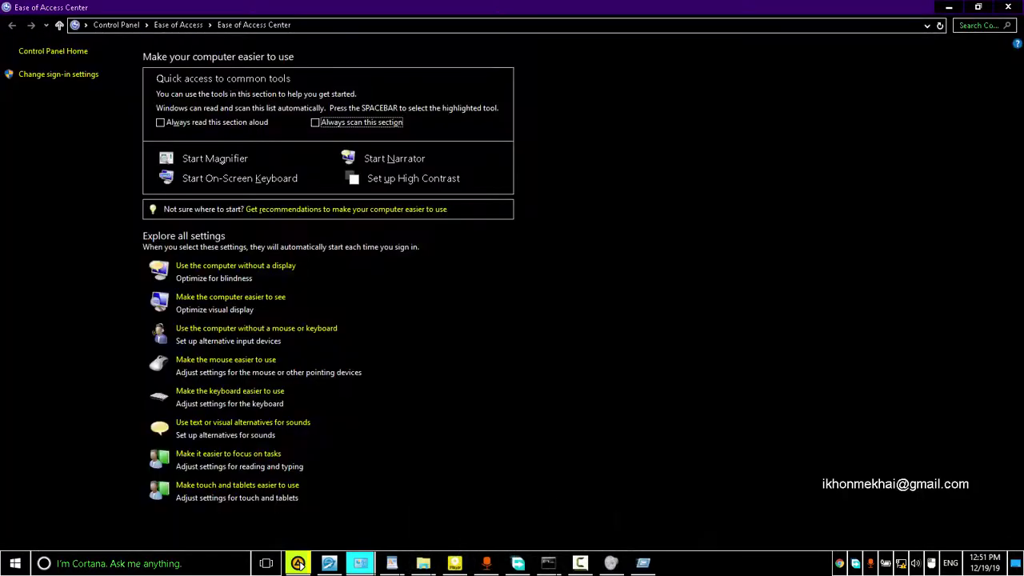
{"action": "key", "text": "super+x"}
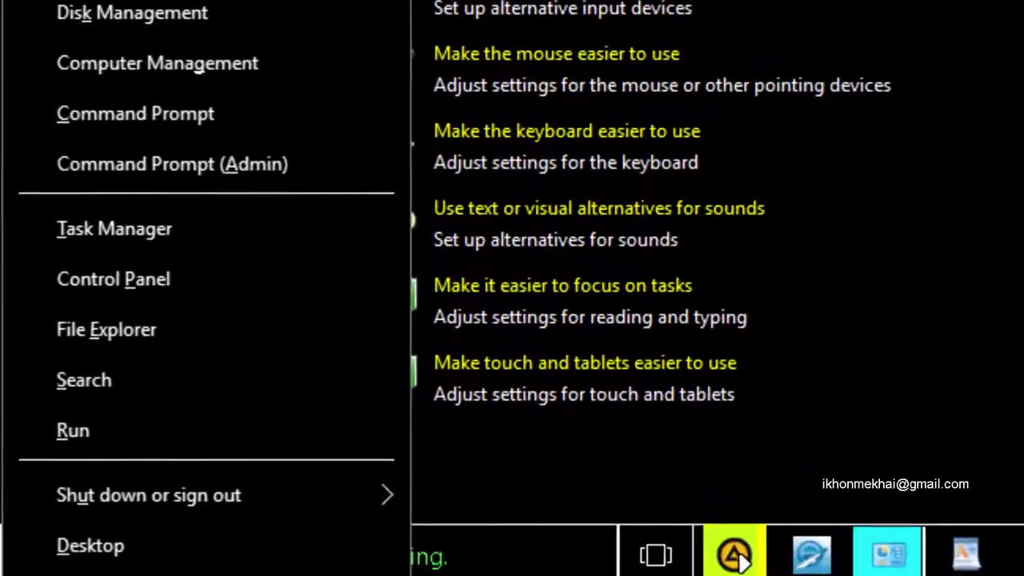
{"action": "key", "text": "a"}
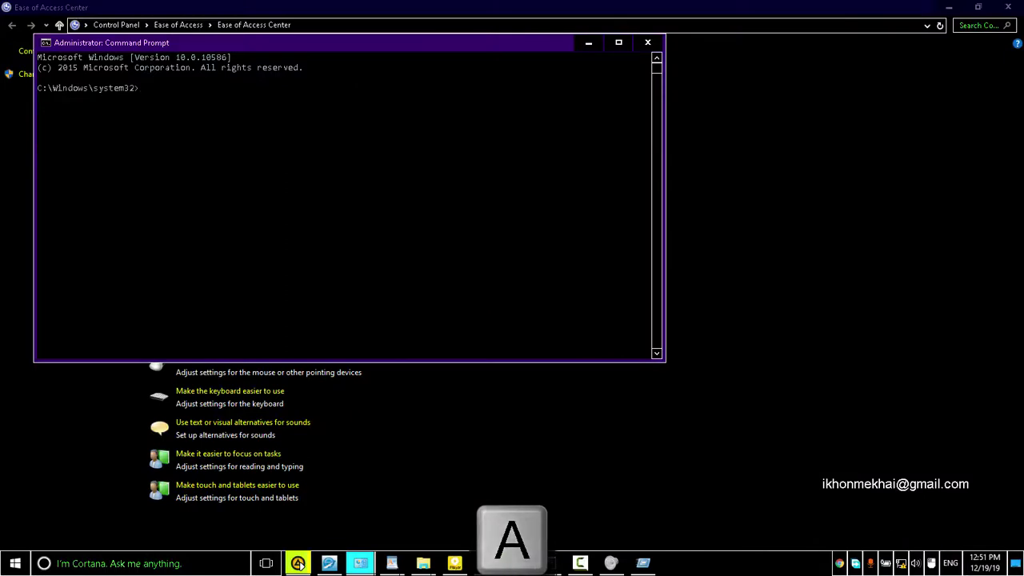
Open the System information window, and bring up the Find Computers search and dismiss its dialog.
{"action": "key", "text": "super+Pause"}
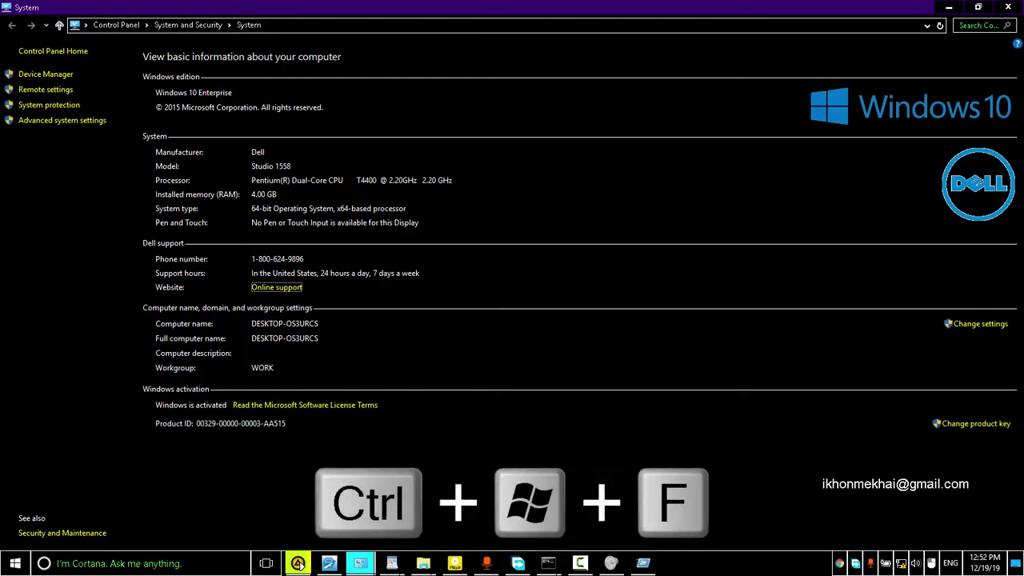
{"action": "key", "text": "ctrl+super+f"}
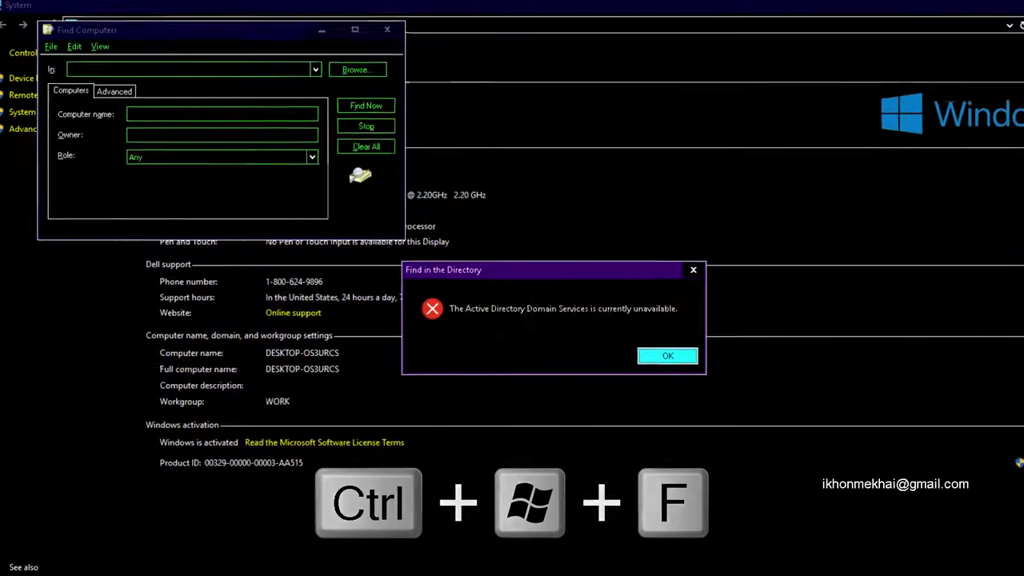
{"action": "key", "text": "Escape"}
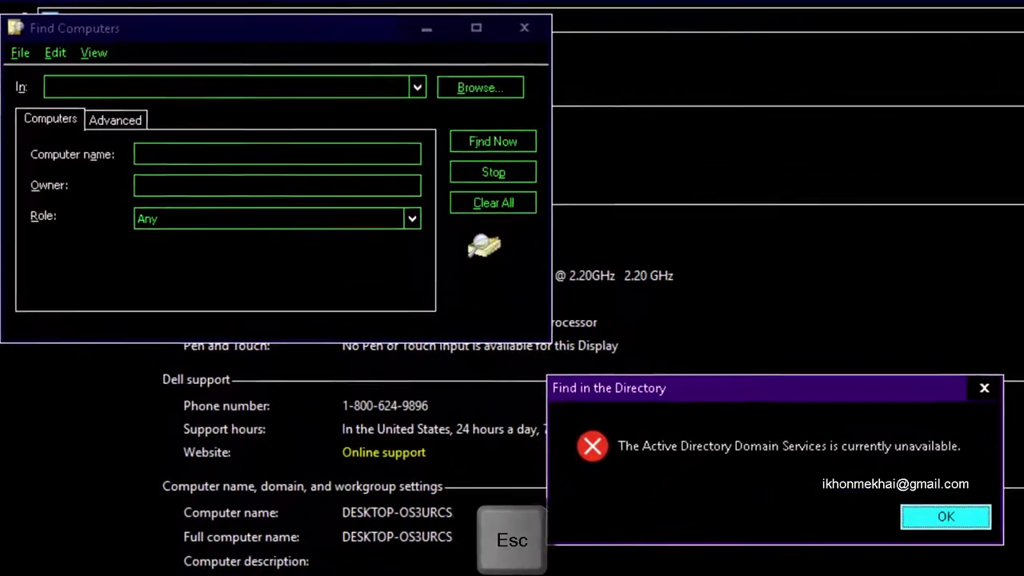
Browse all open windows in Task View and switch to the AIMP window.
{"action": "key", "text": "super+Tab"}
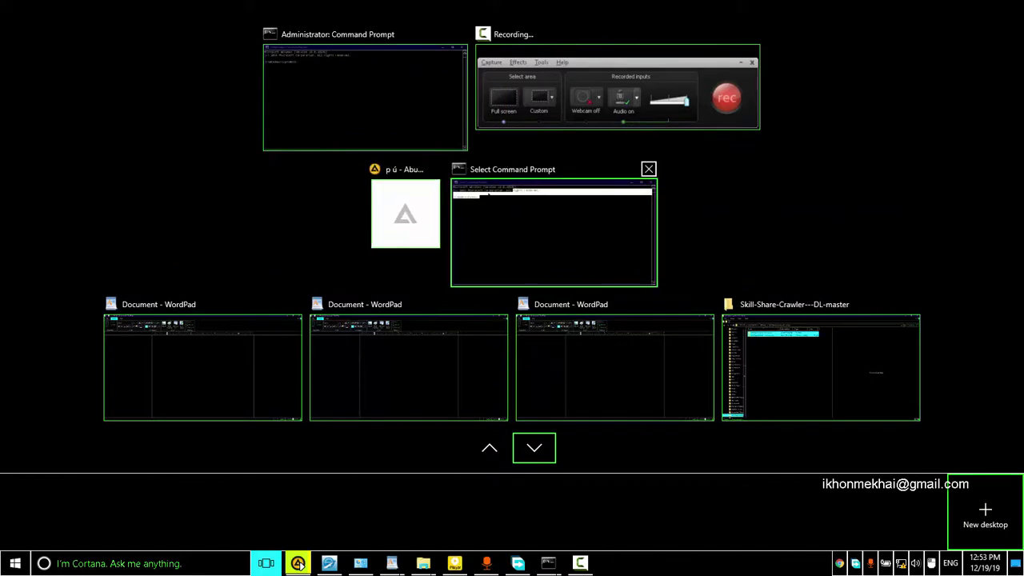
{"action": "key", "text": "Down"}
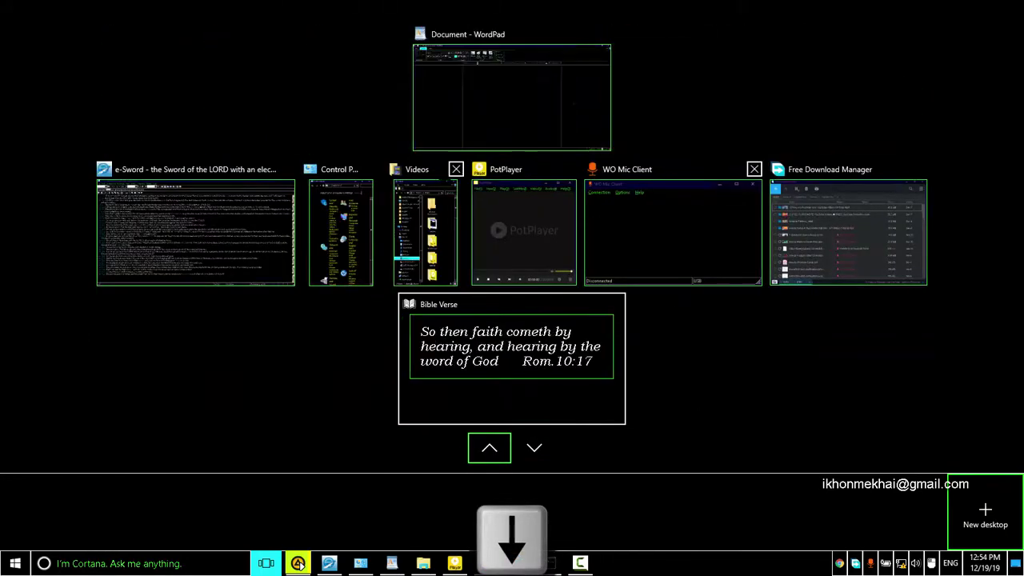
{"action": "key", "text": "Down"}
{"action": "left_click", "coordinate": [378, 326]}
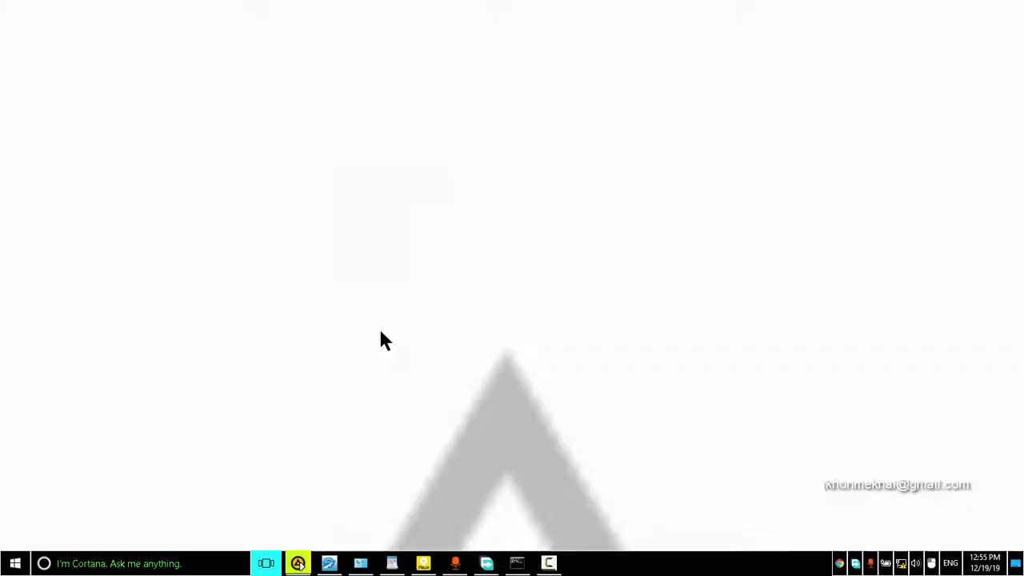
Open a File Explorer window, and switch through the first six taskbar apps in order, from AIMP to PotPlayer.
{"action": "key", "text": "super+e"}
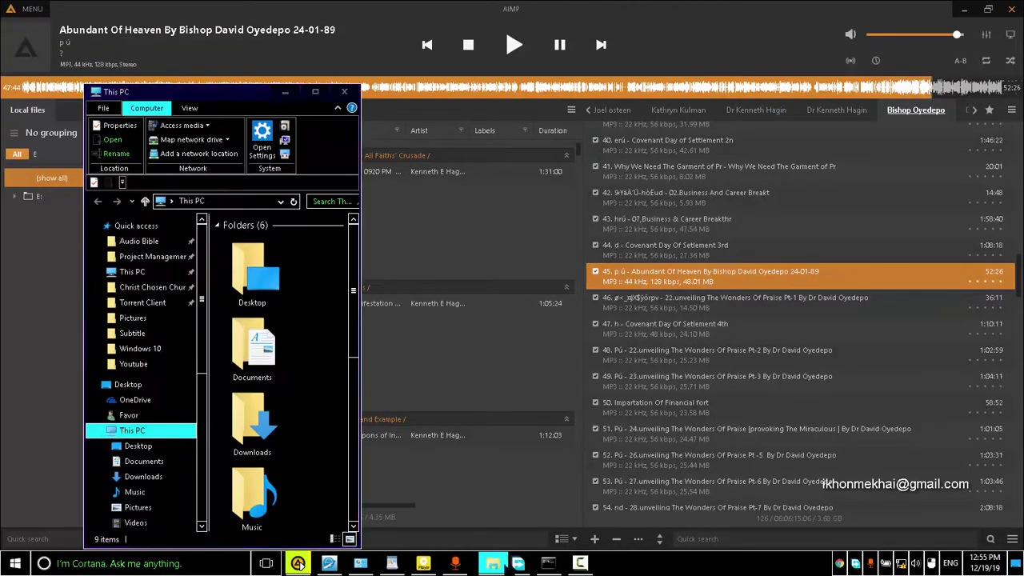
{"action": "key", "text": "super+1"}
{"action": "key", "text": "super+2"}
{"action": "key", "text": "super+3"}
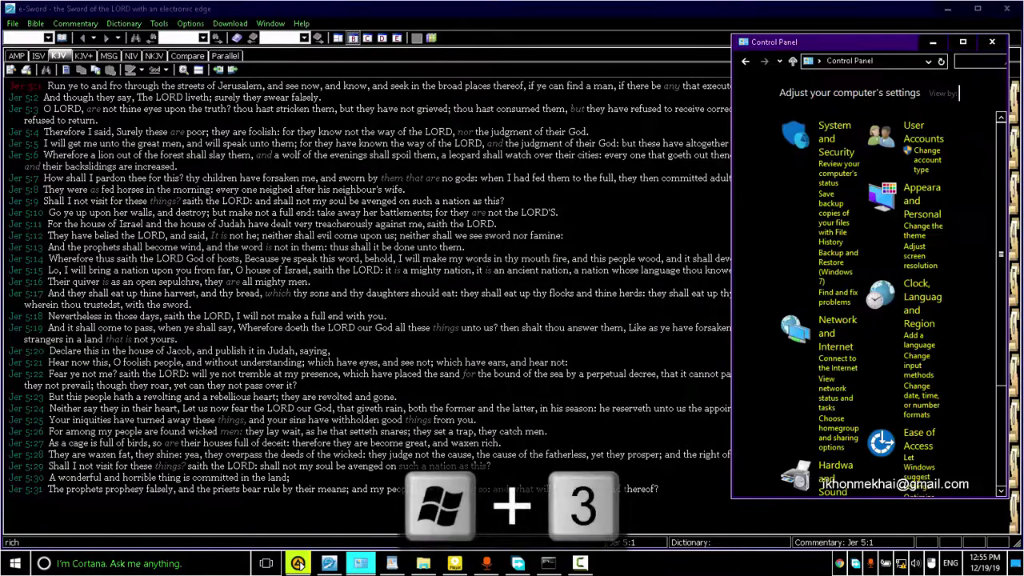
{"action": "key", "text": "super+4"}
{"action": "key", "text": "super+5"}
{"action": "key", "text": "super+6"}
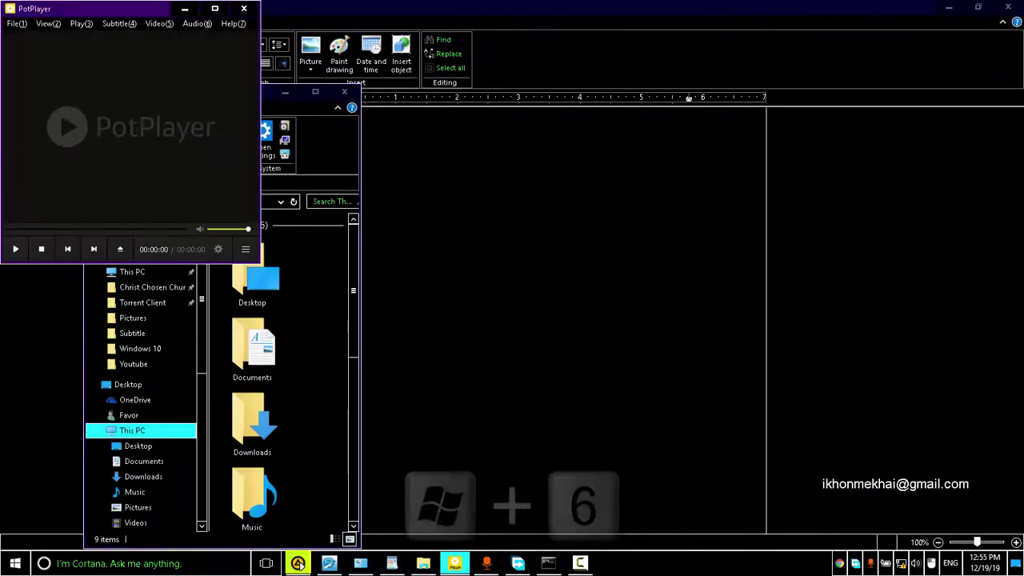
Switch through the seventh to tenth taskbar apps in order: WO Mic Client, Free Download Manager, Command Prompt and the Camtasia recorder.
{"action": "key", "text": "super+7"}
{"action": "key", "text": "super+8"}
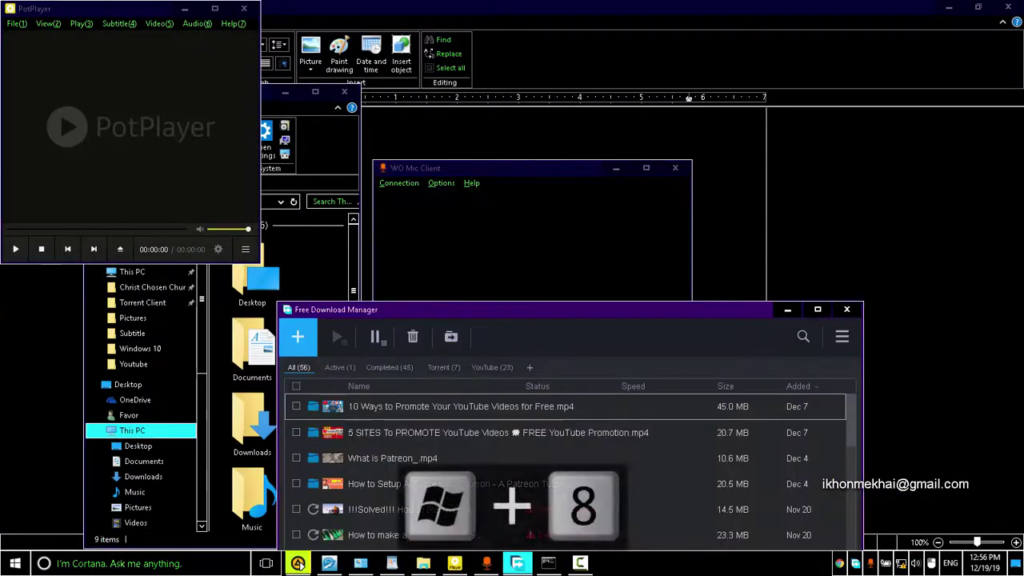
{"action": "key", "text": "super+9"}
{"action": "key", "text": "super+0"}
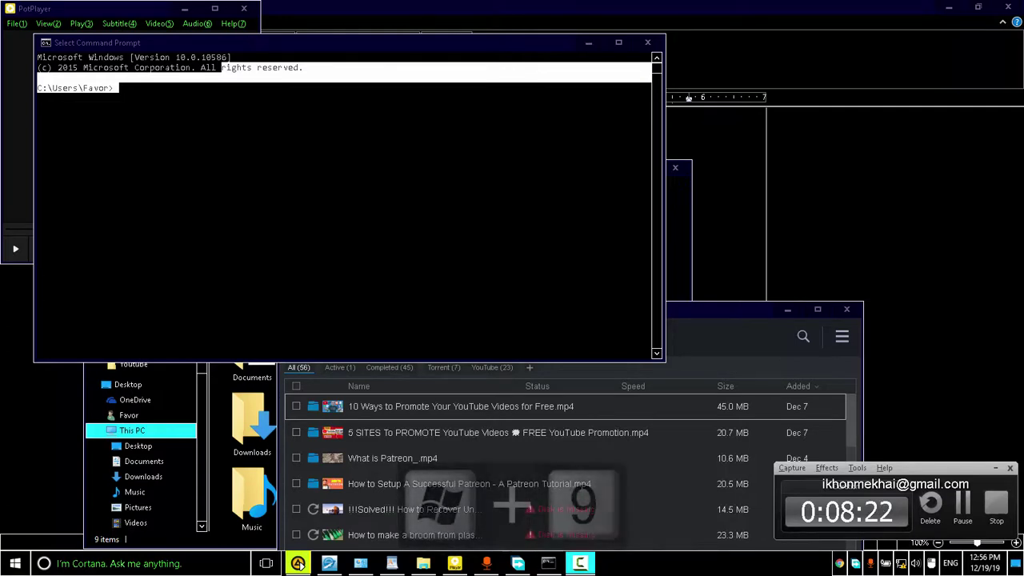
Switch back through the taskbar apps in reverse order, from Command Prompt down to AIMP.
{"action": "key", "text": "super+9"}
{"action": "key", "text": "super+9"}
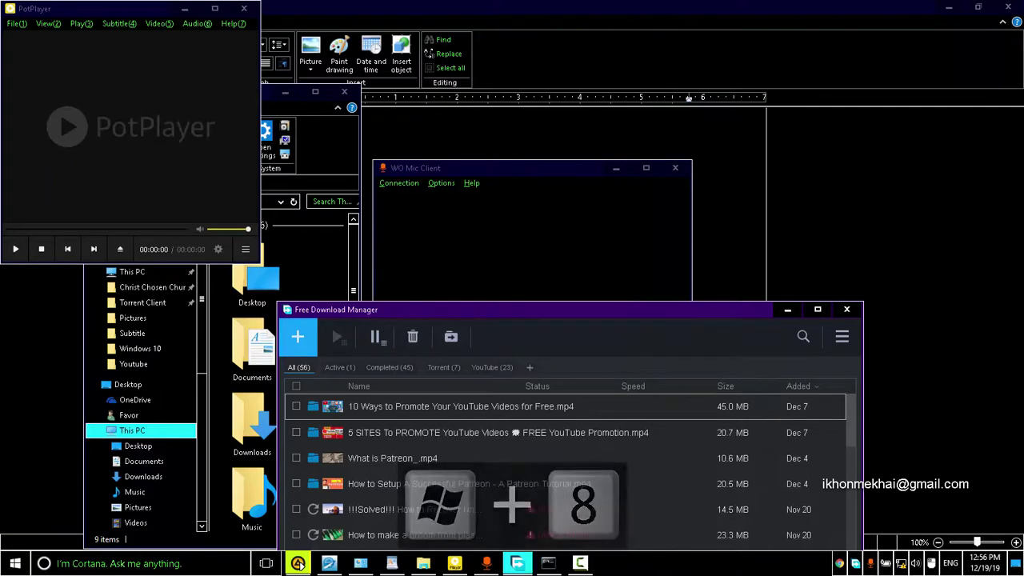
{"action": "key", "text": "super+7"}
{"action": "key", "text": "super+6"}
{"action": "key", "text": "super+5"}
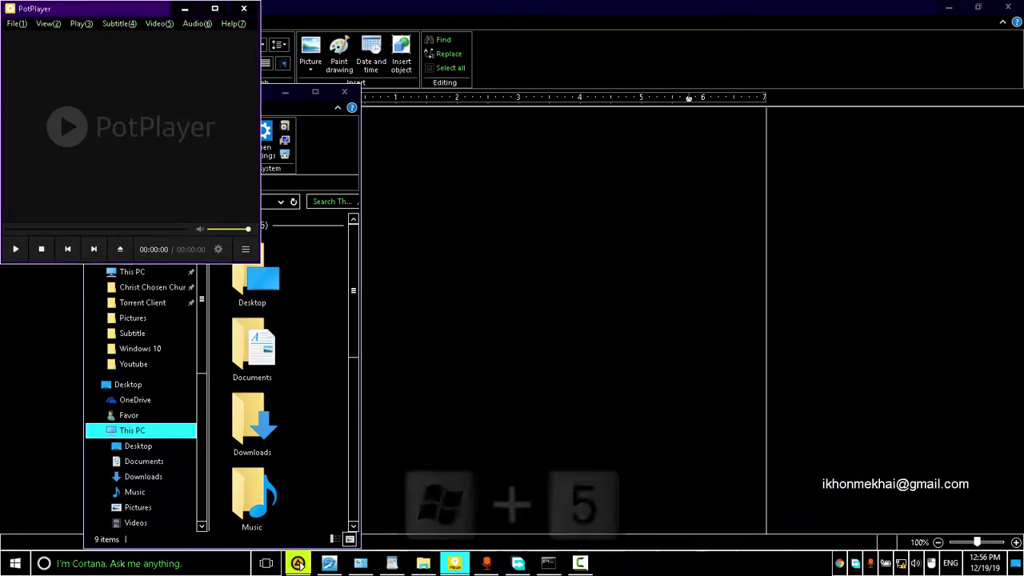
{"action": "key", "text": "super+4"}
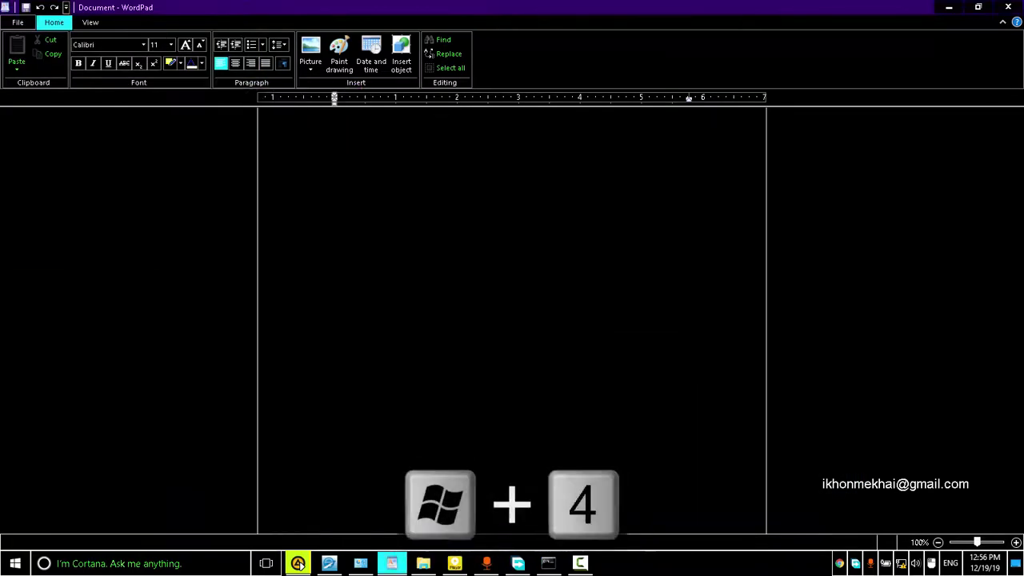
{"action": "key", "text": "super+3"}
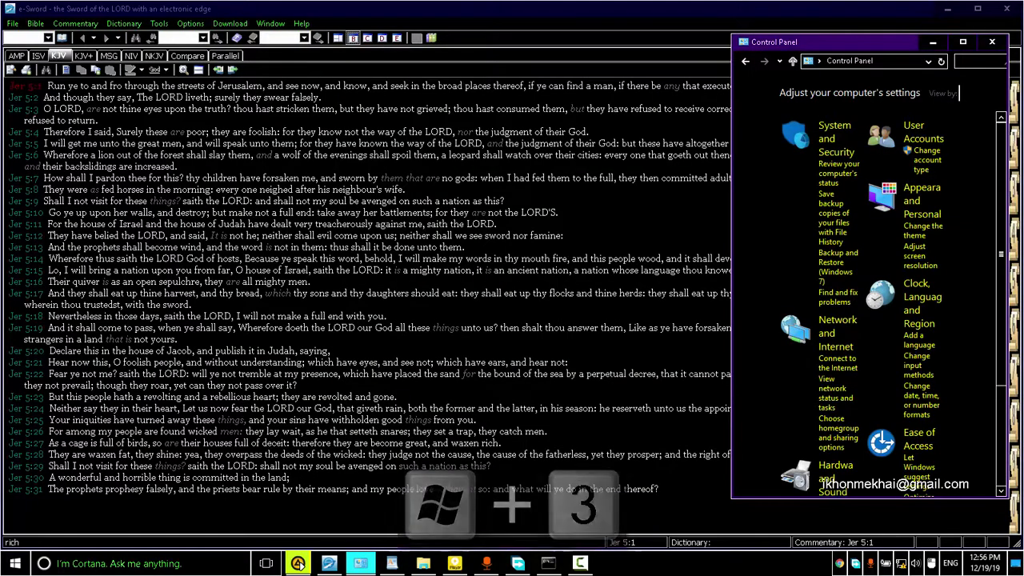
{"action": "key", "text": "super+3"}
{"action": "key", "text": "super+1"}
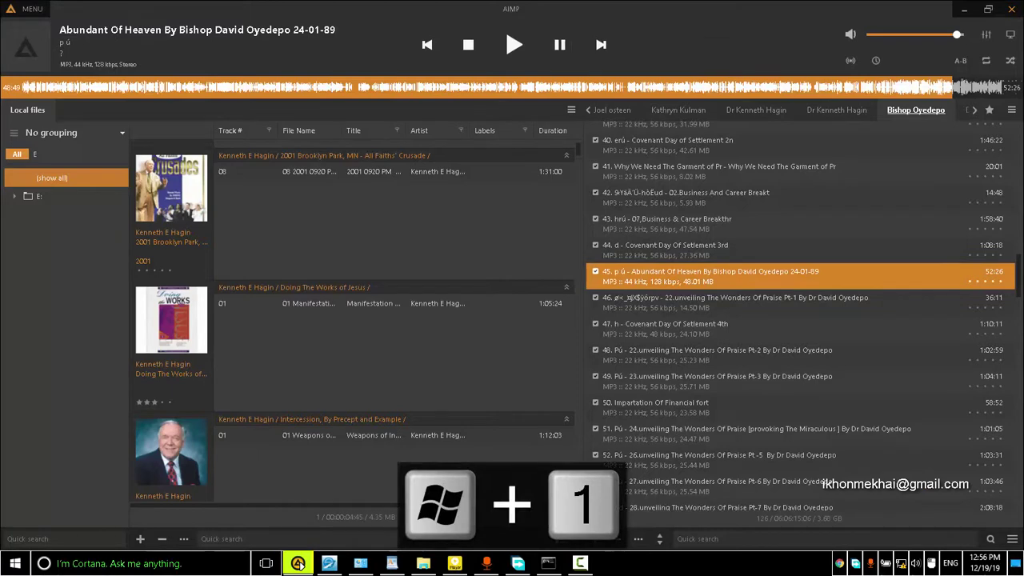
{"action": "key", "text": "super+1"}
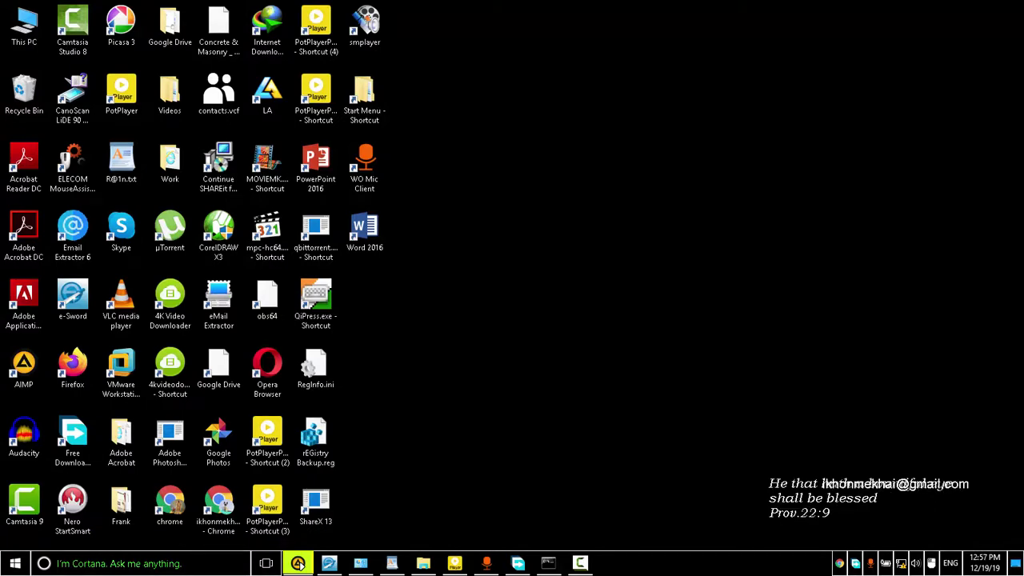
Open a new File Explorer window and go into the Pictures folder listed in Quick access.
{"action": "key", "text": "super+e"}
{"action": "key", "text": "Down"}
{"action": "key", "text": "Down"}
{"action": "key", "text": "Down"}
{"action": "key", "text": "Down"}
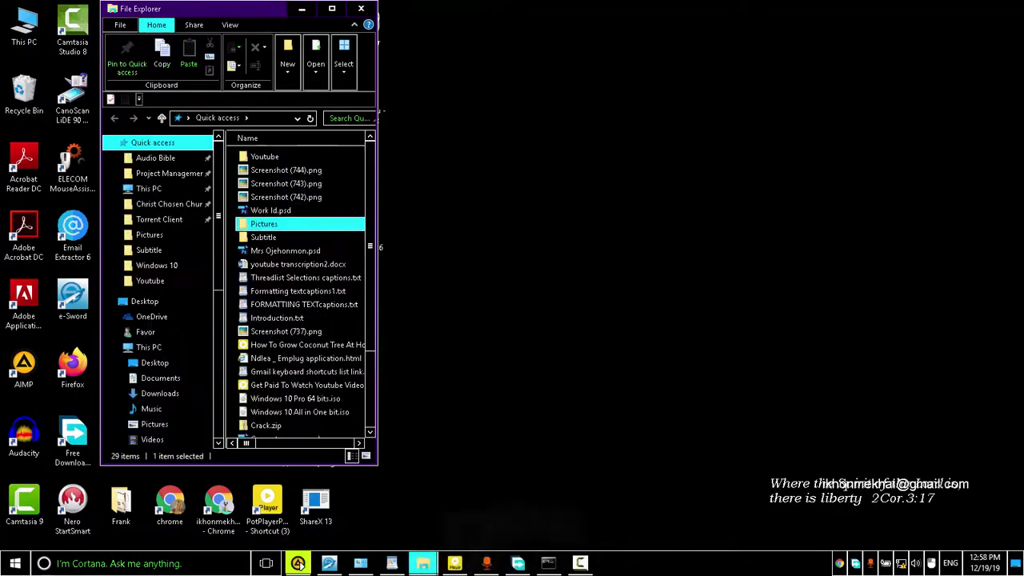
{"action": "key", "text": "Return"}
Set File Explorer to open to This PC in Folder Options, and close the dialog.
{"action": "key", "text": "alt+v"}
{"action": "key", "text": "y"}
{"action": "key", "text": "o"}
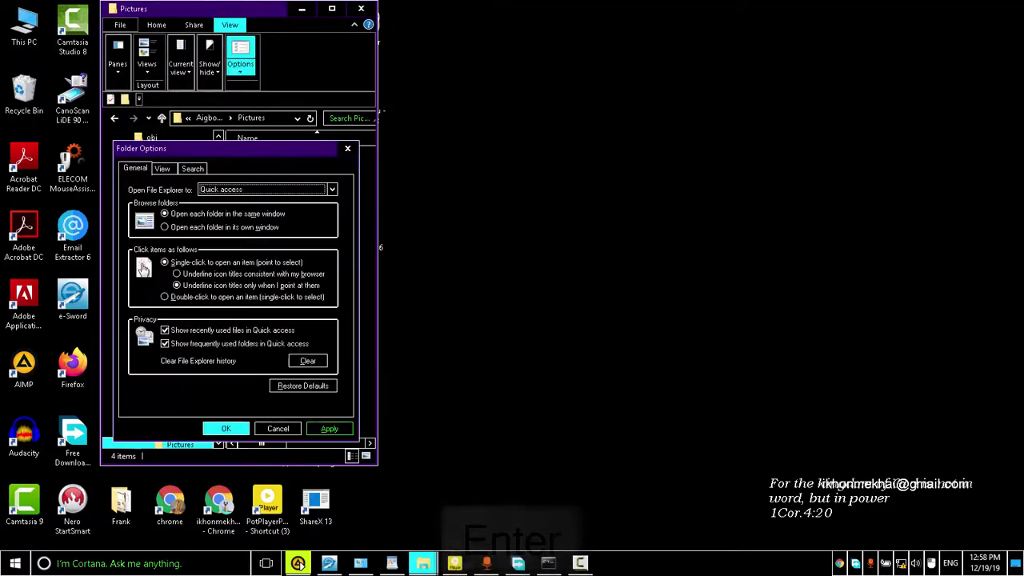
{"action": "key", "text": "Escape"}
Open the Documents and Music folders, each in its own new File Explorer window.
{"action": "key", "text": "super+e"}
{"action": "key", "text": "Down"}
{"action": "key", "text": "Return"}
{"action": "key", "text": "super+e"}
{"action": "key", "text": "Down"}
{"action": "key", "text": "Down"}
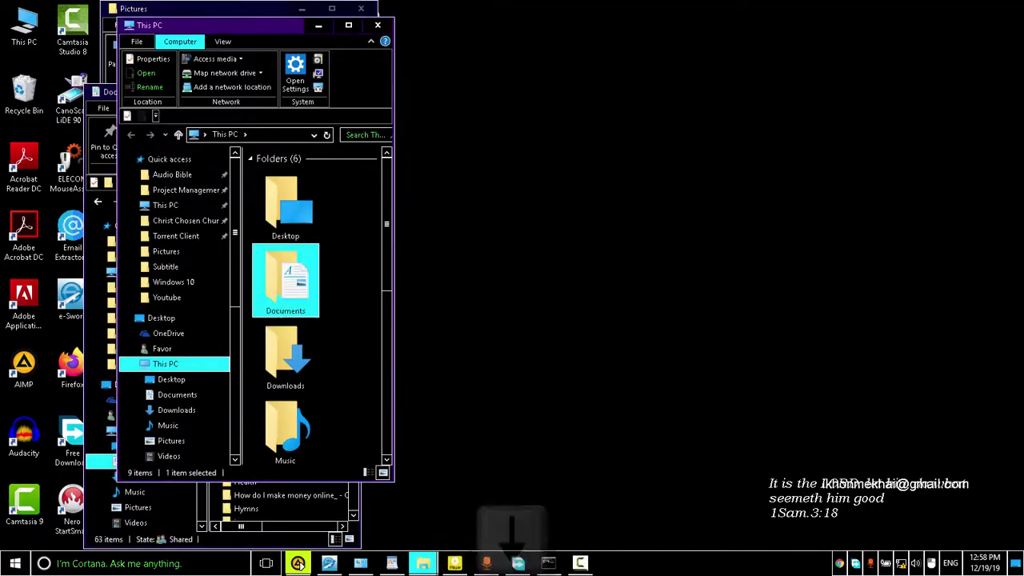
{"action": "key", "text": "Down"}
{"action": "key", "text": "Down"}
{"action": "key", "text": "Return"}
Open Local Disk (C:) and the Documents folder in separate new File Explorer windows, and maximize both.
{"action": "key", "text": "super+e"}
{"action": "key", "text": "super+Up"}
{"action": "key", "text": "Down"}
{"action": "key", "text": "Return"}
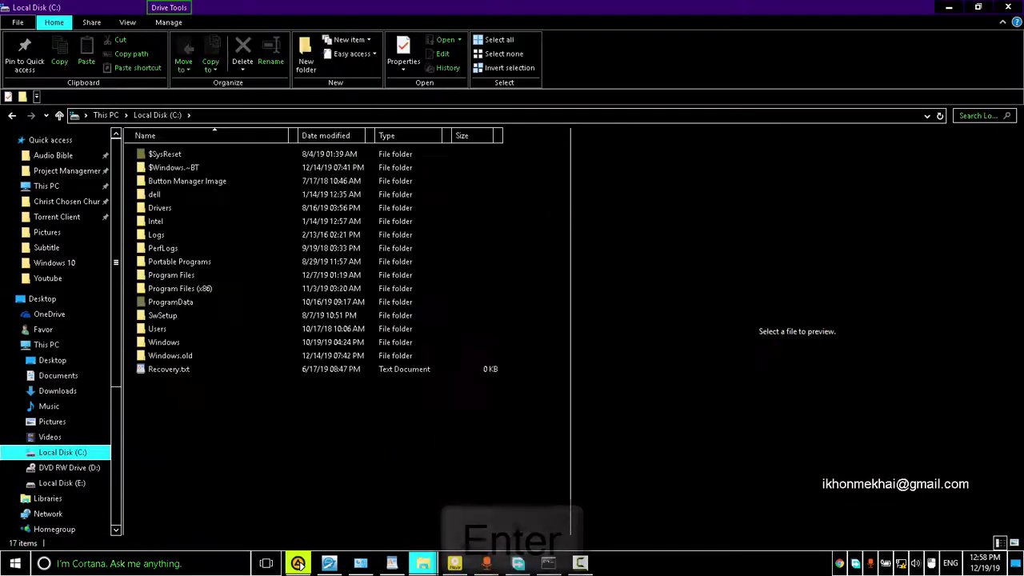
{"action": "key", "text": "super+e"}
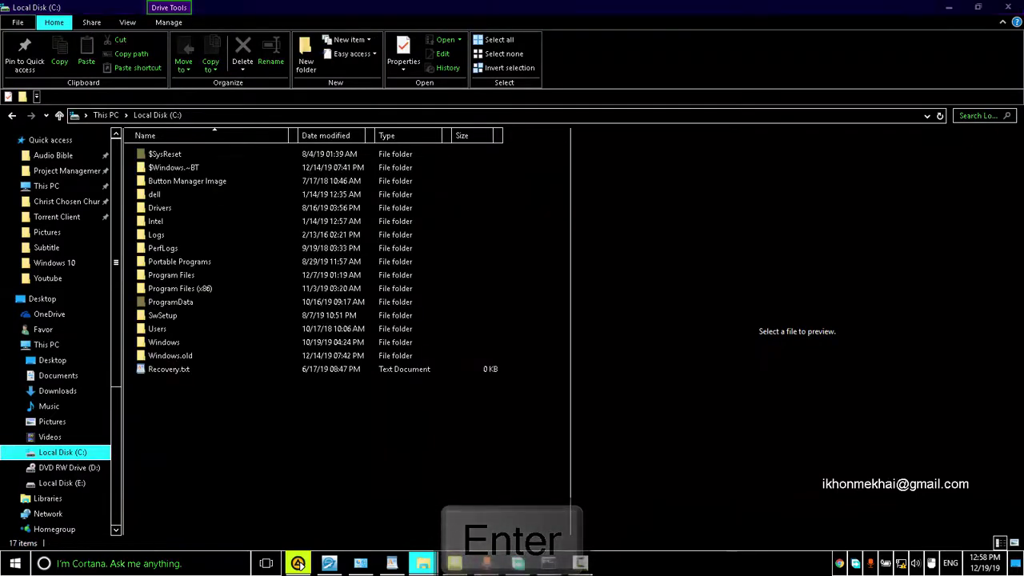
{"action": "key", "text": "Down"}
{"action": "key", "text": "Return"}
{"action": "key", "text": "super+Up"}
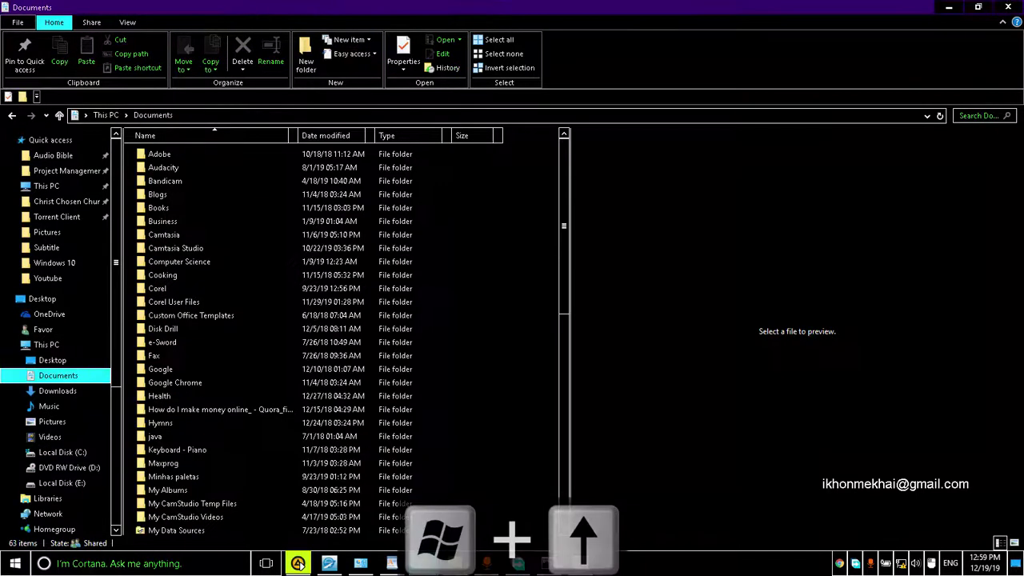
Open the Downloads and Pictures folders, each in its own new File Explorer window.
{"action": "key", "text": "super+e"}
{"action": "key", "text": "Down"}
{"action": "key", "text": "Down"}
{"action": "key", "text": "Return"}
{"action": "key", "text": "super+e"}
{"action": "key", "text": "Down"}
{"action": "key", "text": "Down"}
{"action": "key", "text": "Down"}
{"action": "key", "text": "Down"}
{"action": "key", "text": "Return"}
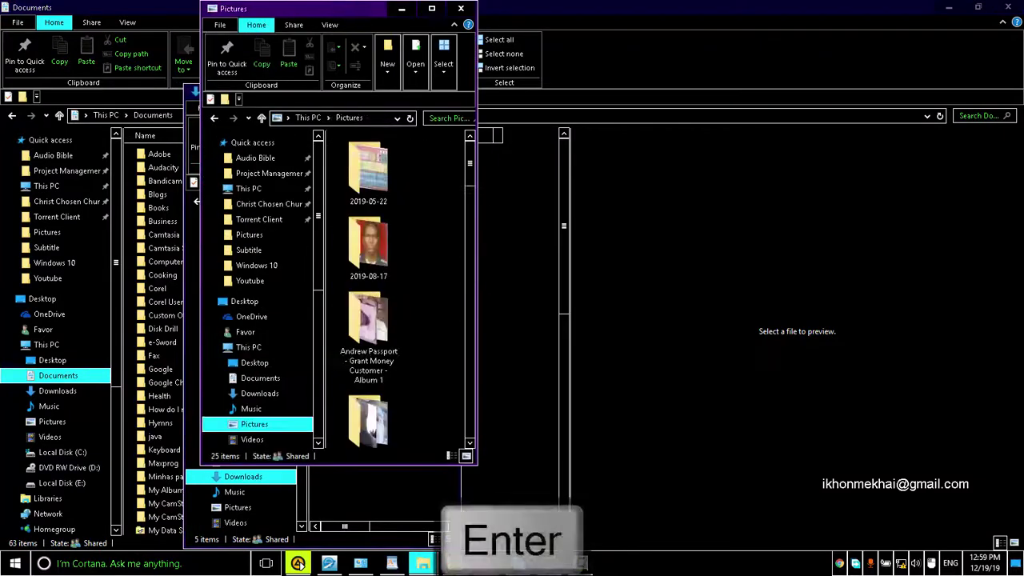
Open the Videos folder from This PC in File Explorer and maximize its window.
{"action": "key", "text": "BackSpace"}
{"action": "key", "text": "Down"}
{"action": "key", "text": "Return"}
{"action": "key", "text": "super+Up"}
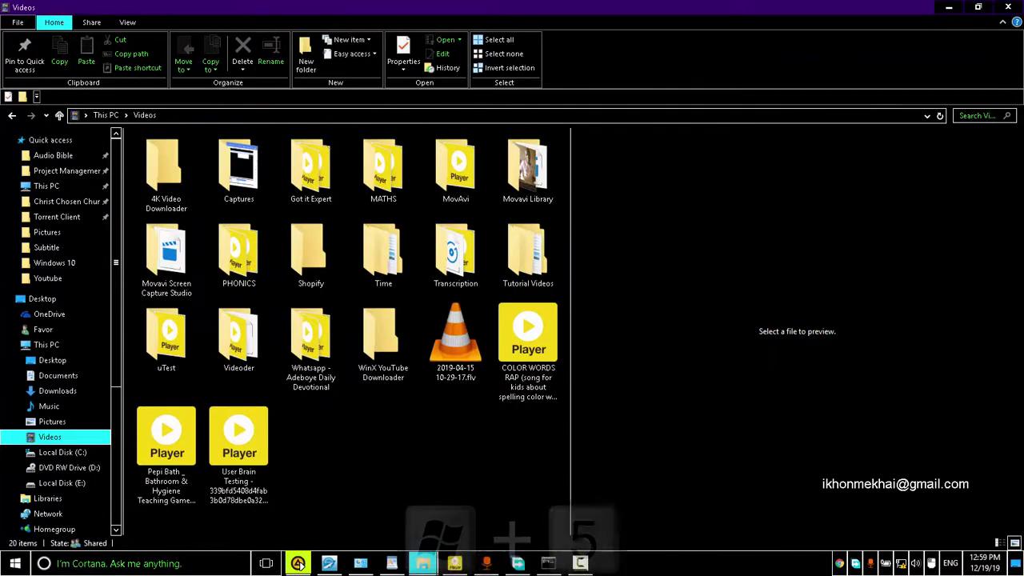
Cycle through the taskbar thumbnails of the open File Explorer windows and return to Videos.
{"action": "key", "text": "super+5"}
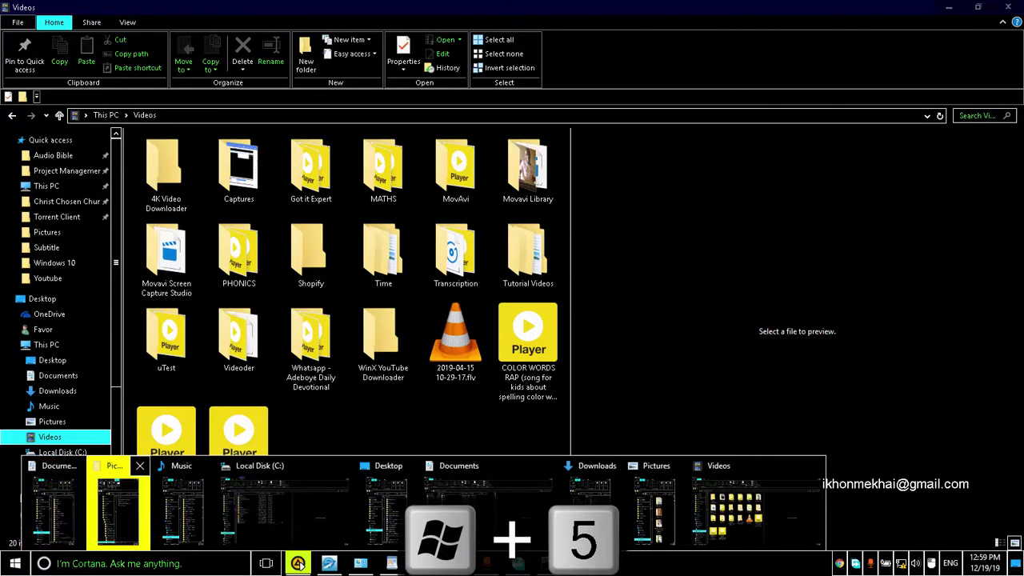
{"action": "key", "text": "super+5"}
{"action": "key", "text": "super+5"}
{"action": "key", "text": "super+5"}
{"action": "key", "text": "super+5"}
{"action": "key", "text": "super+5"}
{"action": "key", "text": "super+5"}
{"action": "key", "text": "super+5"}
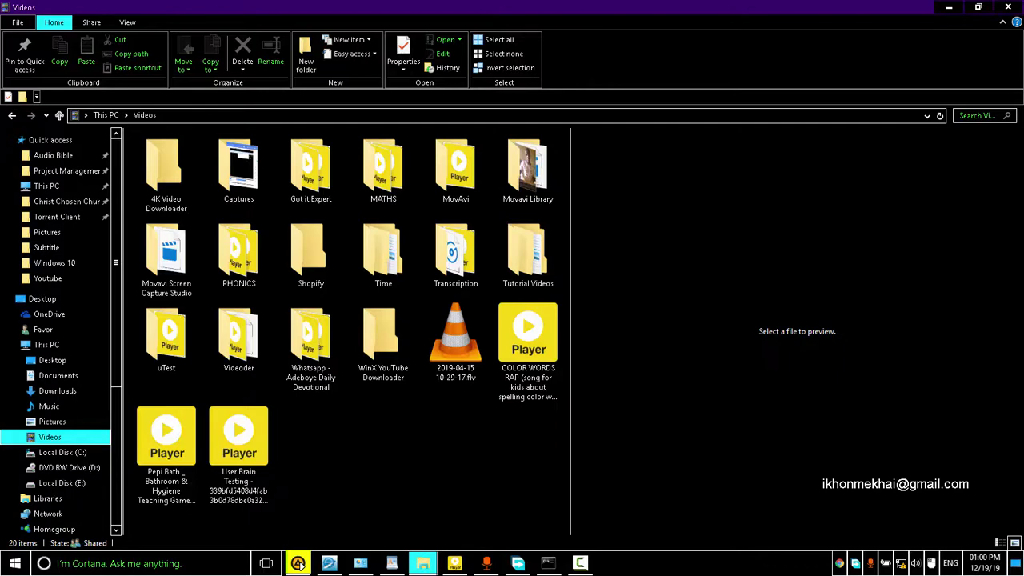
Switch to WordPad, launch another WordPad window, and cycle through the open WordPad documents.
{"action": "key", "text": "super+4"}
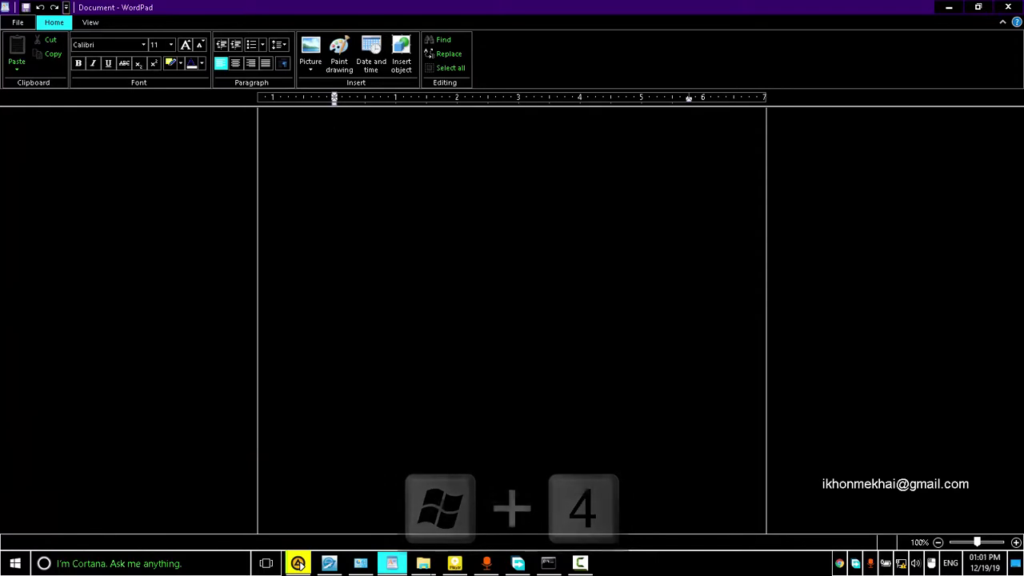
{"action": "key", "text": "shift+super+4"}
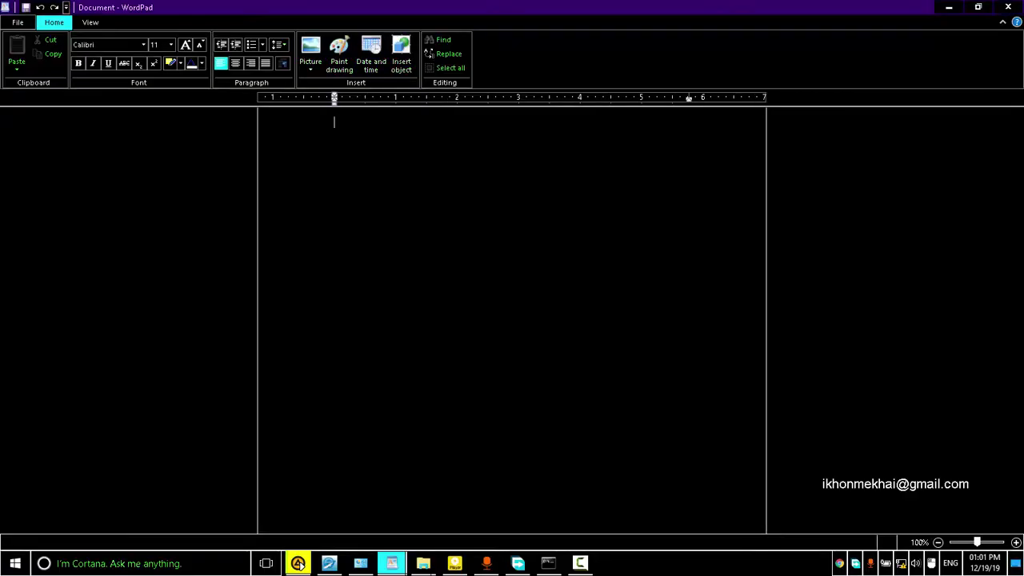
{"action": "key", "text": "super+4"}
{"action": "key", "text": "super+4"}
{"action": "key", "text": "super+4"}
{"action": "key", "text": "super+4"}
{"action": "key", "text": "super+4"}
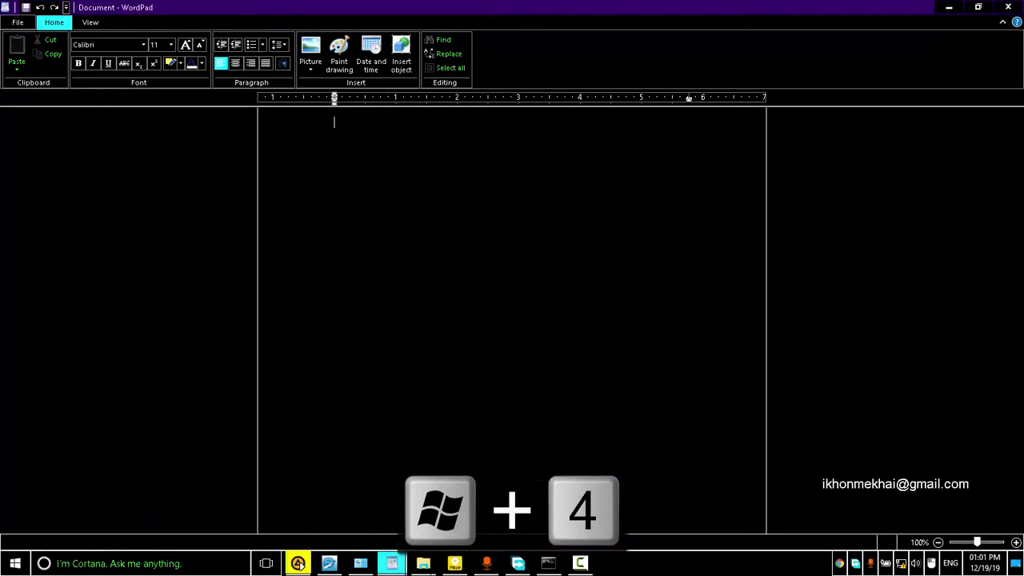
Switch to Control Panel, try to launch a second instance of it, and toggle its window.
{"action": "key", "text": "super+3"}
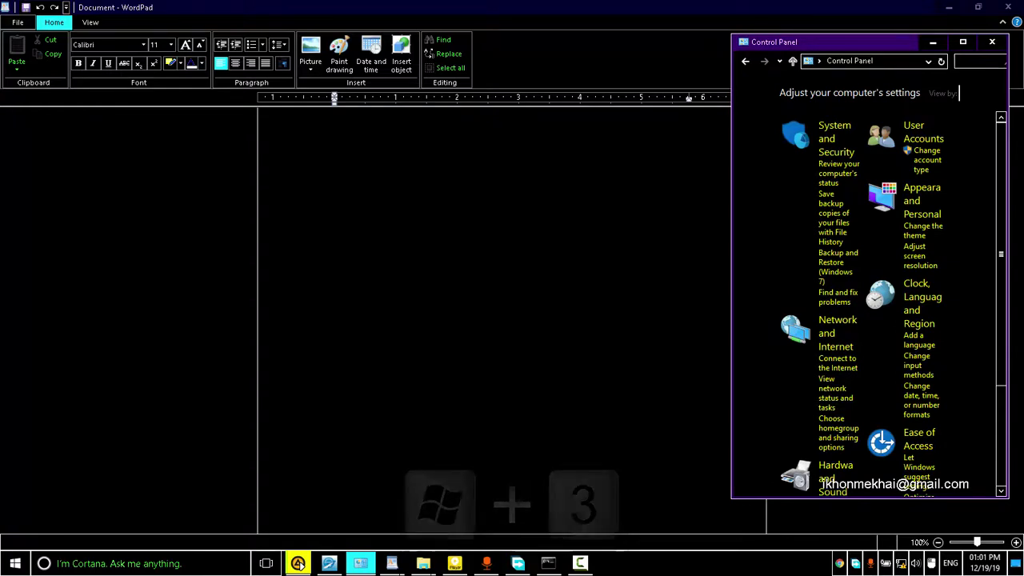
{"action": "key", "text": "shift+super+3"}
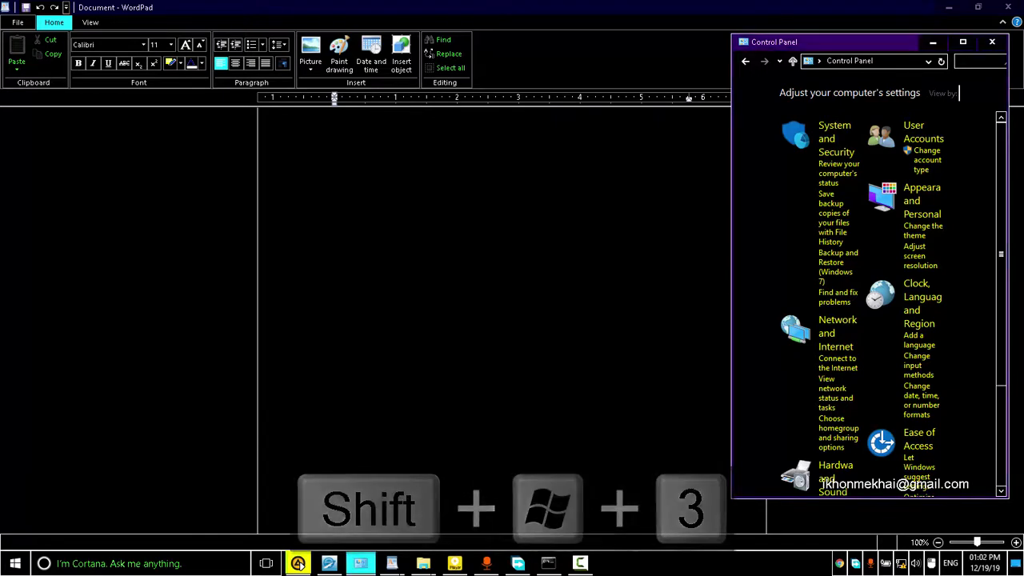
{"action": "key", "text": "super+3"}
{"action": "key", "text": "super+3"}
{"action": "key", "text": "super+3"}
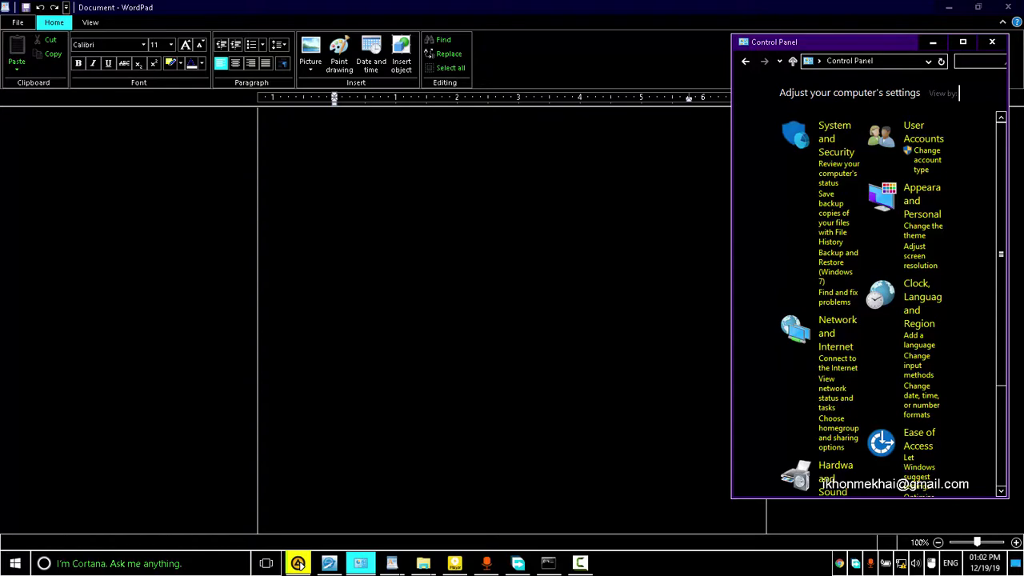
Bring each open File Explorer window to the front in turn, ending on the Videos window.
{"action": "key", "text": "ctrl+super+5"}
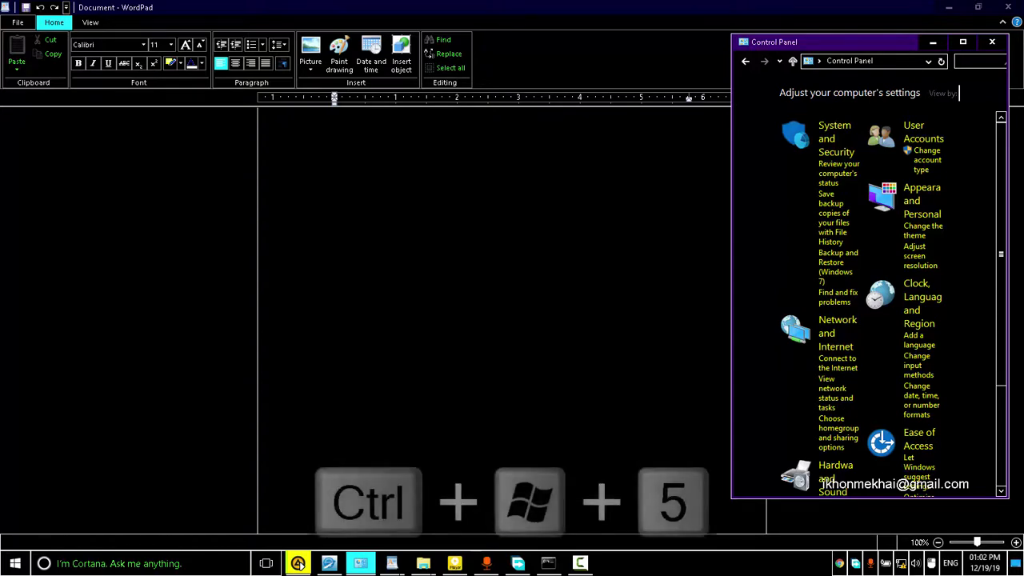
{"action": "key", "text": "ctrl+super+5"}
{"action": "key", "text": "ctrl+super+5"}
{"action": "key", "text": "ctrl+super+5"}
{"action": "key", "text": "ctrl+super+5"}
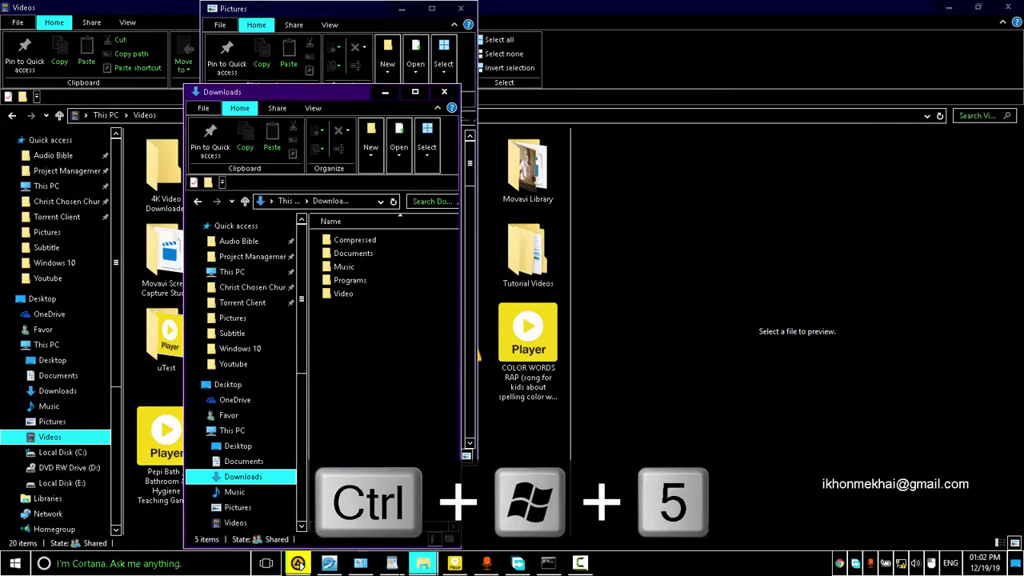
{"action": "key", "text": "ctrl+super+5"}
{"action": "key", "text": "ctrl+super+5"}
{"action": "key", "text": "ctrl+super+5"}
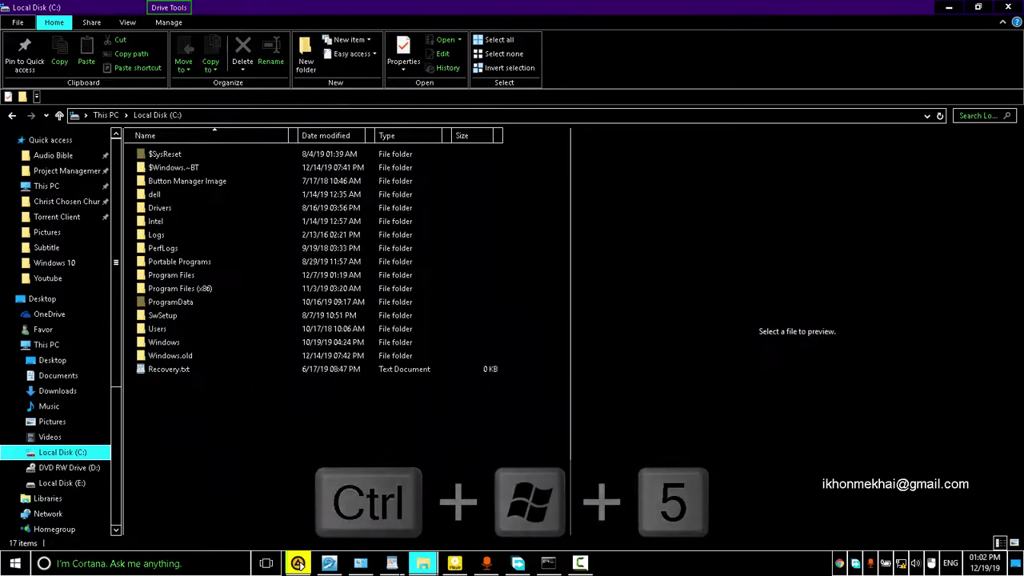
{"action": "key", "text": "ctrl+super+5"}
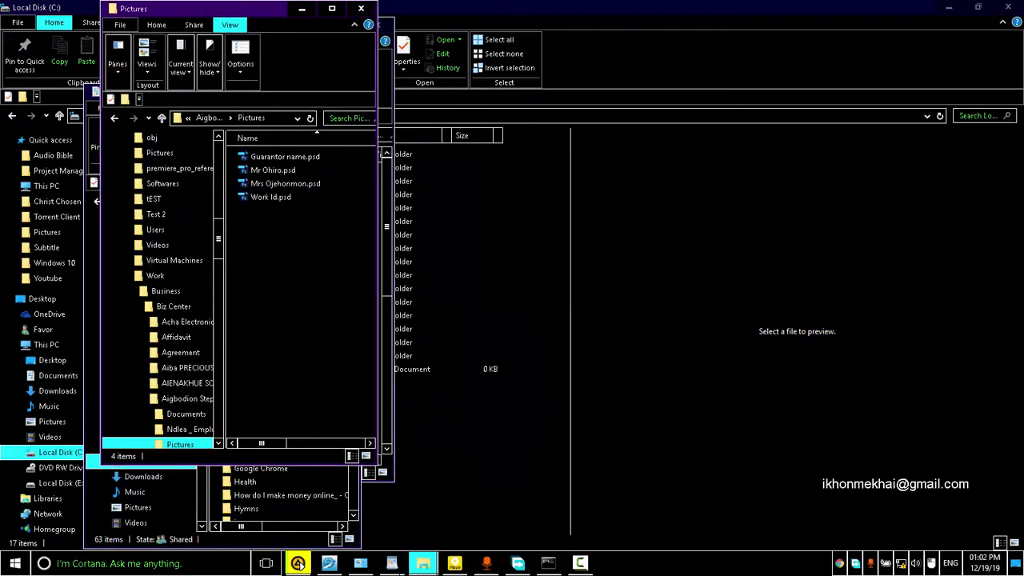
{"action": "key", "text": "ctrl+super+5"}
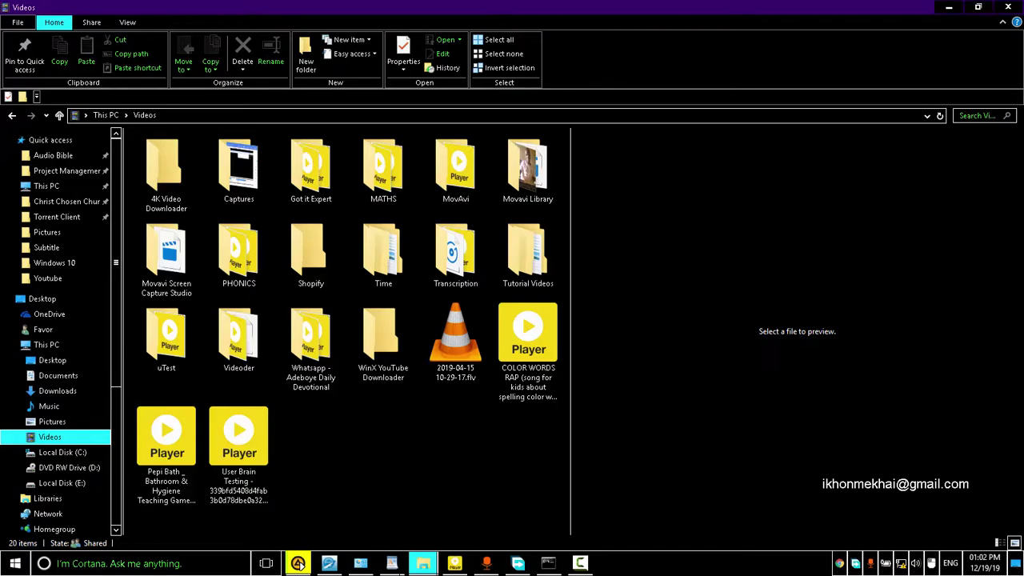
Call up the fourth taskbar app, WordPad, then switch to Command Prompt and cycle between its open windows.
{"action": "key", "text": "super+4"}
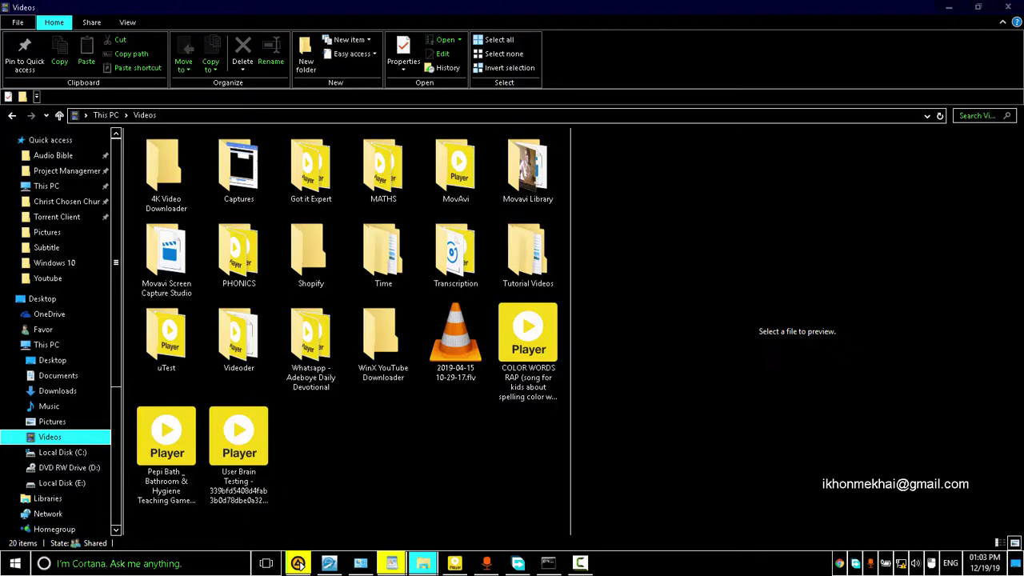
{"action": "key", "text": "super+9"}
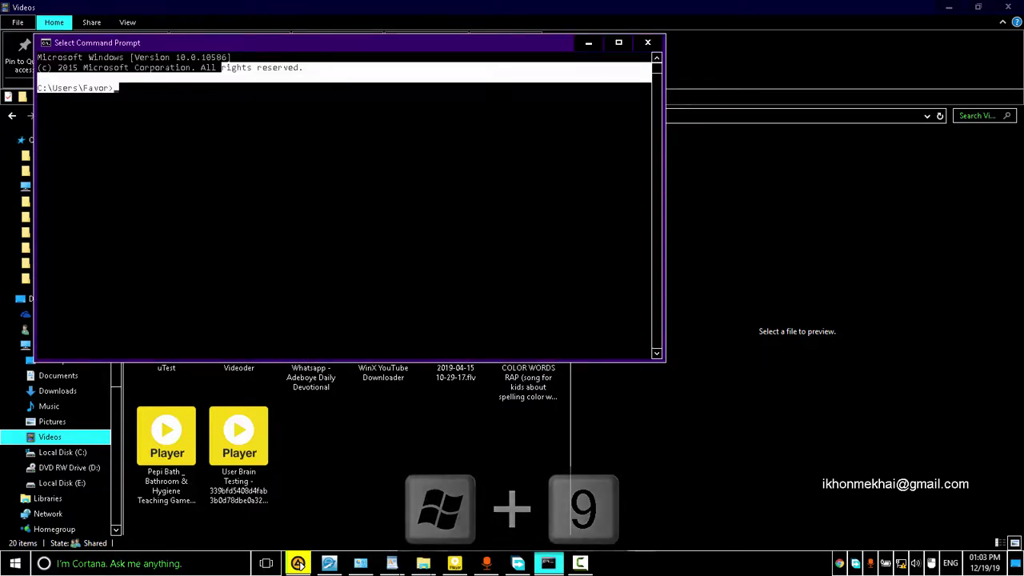
{"action": "key", "text": "ctrl+super+9"}
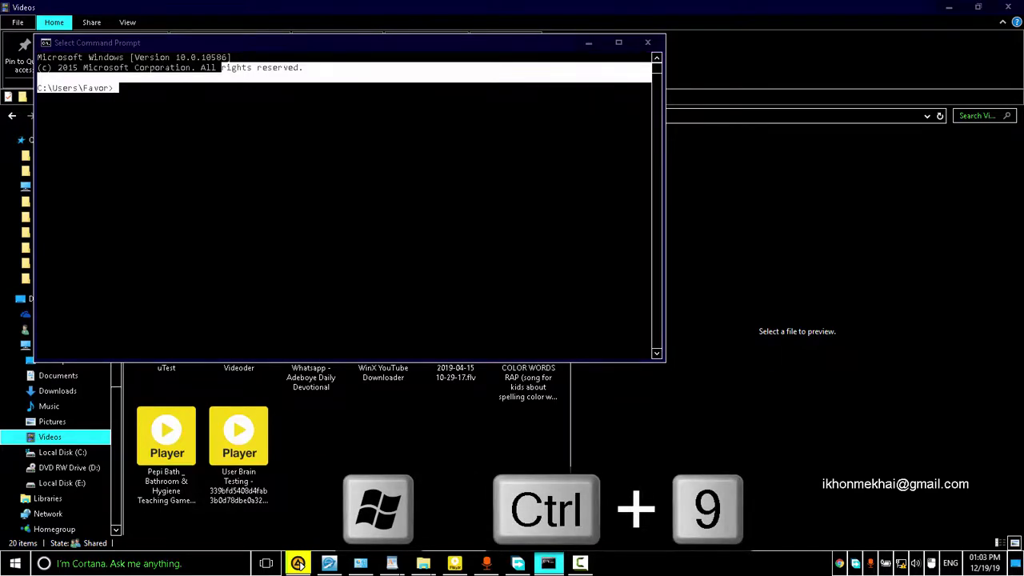
Switch to the AIMP player through Task View, restore its window down and maximize it again.
{"action": "key", "text": "super+Tab"}
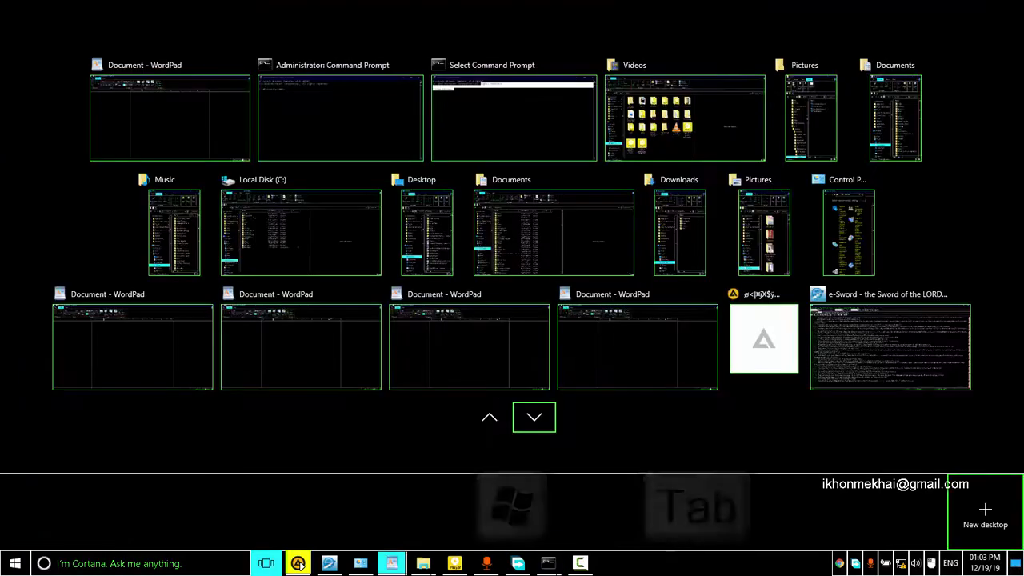
{"action": "key", "text": "Tab"}
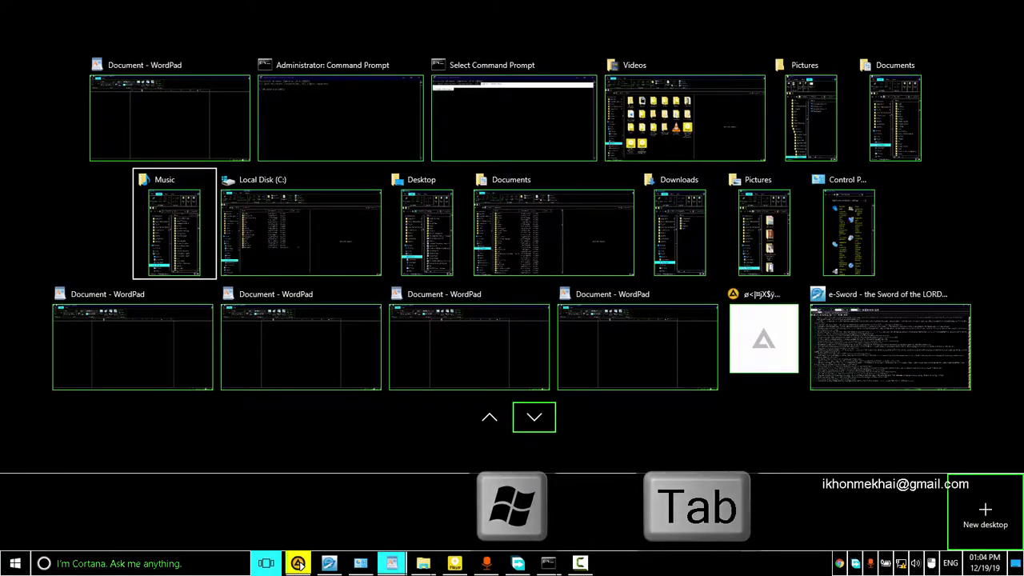
{"action": "key", "text": "Down"}
{"action": "key", "text": "Right"}
{"action": "key", "text": "Right"}
{"action": "key", "text": "Right"}
{"action": "key", "text": "Right"}
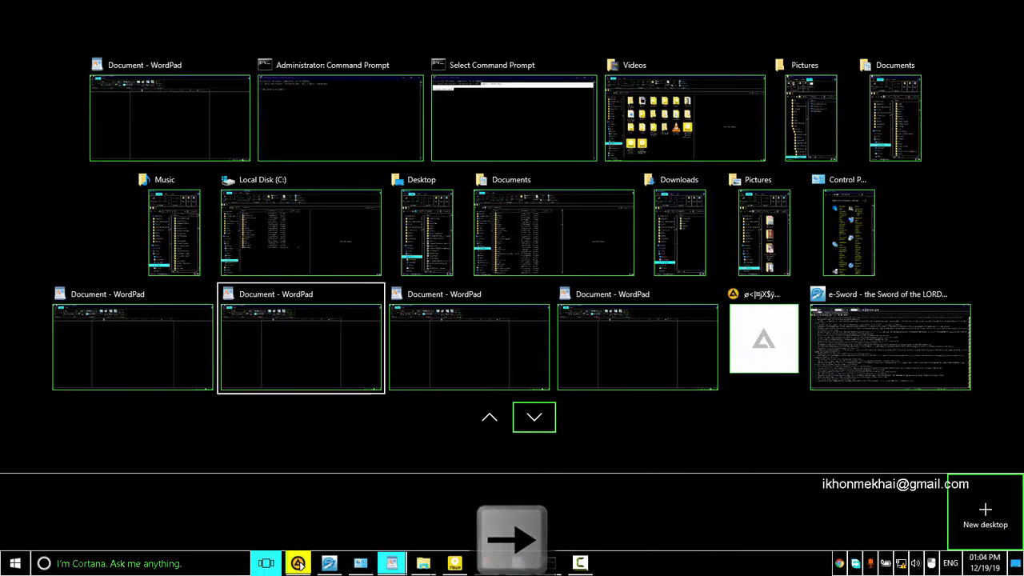
{"action": "key", "text": "Return"}
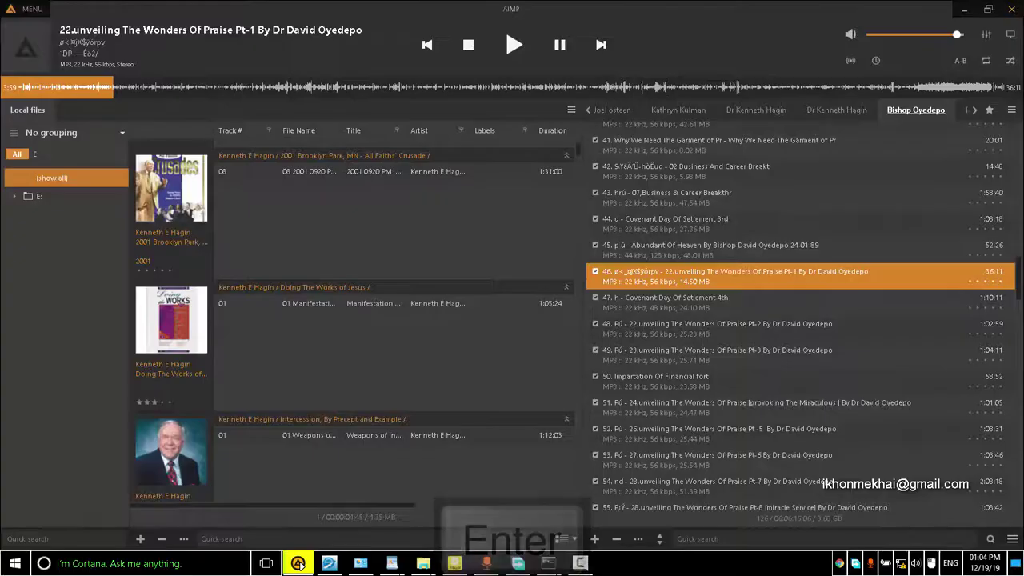
{"action": "key", "text": "super+Down"}
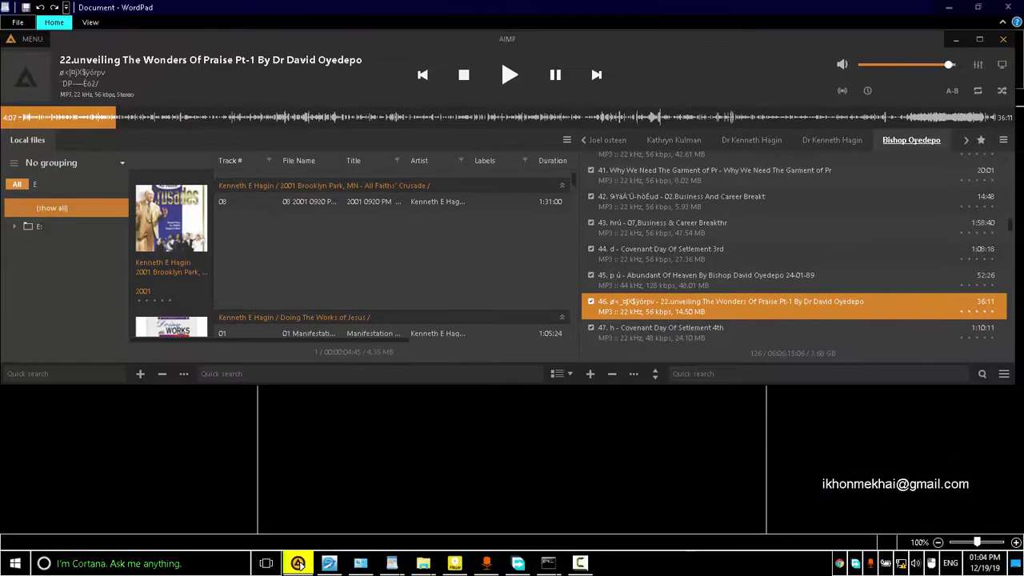
{"action": "key", "text": "super+Up"}
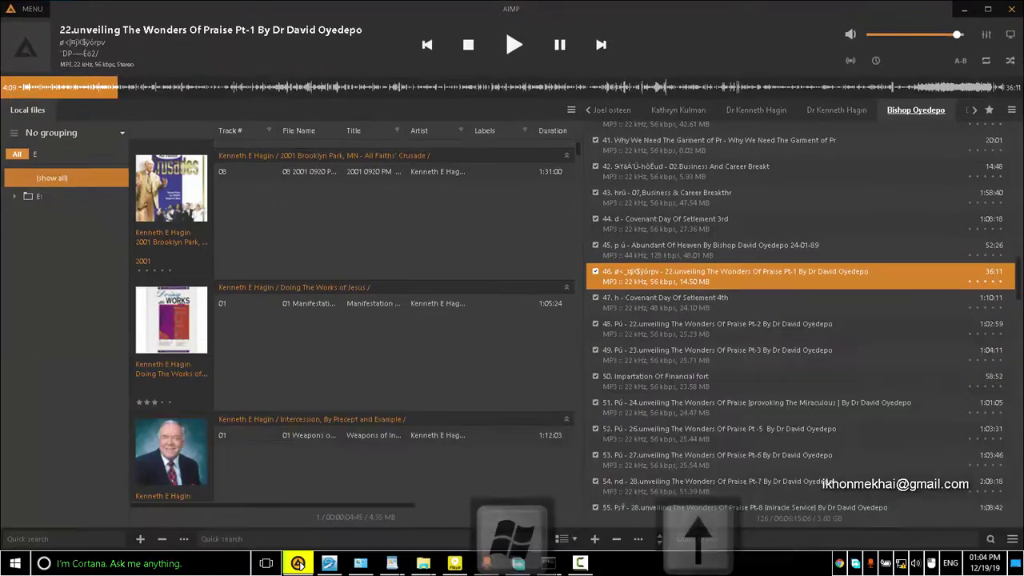
Switch to the Music folder window through Task View, maximize it and restore it to its smaller size.
{"action": "key", "text": "super+Tab"}
{"action": "key", "text": "Right"}
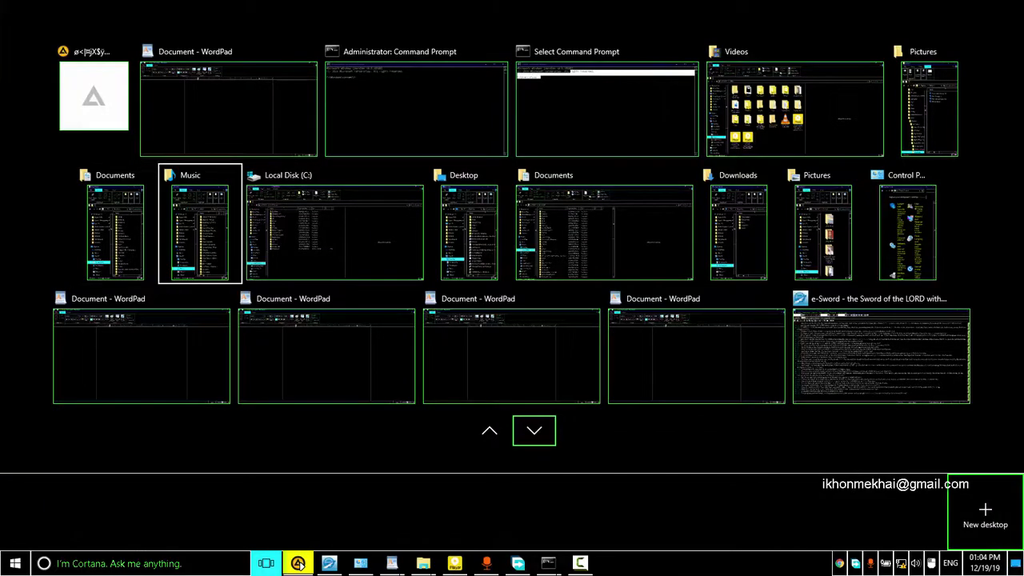
{"action": "key", "text": "Return"}
{"action": "key", "text": "super+Up"}
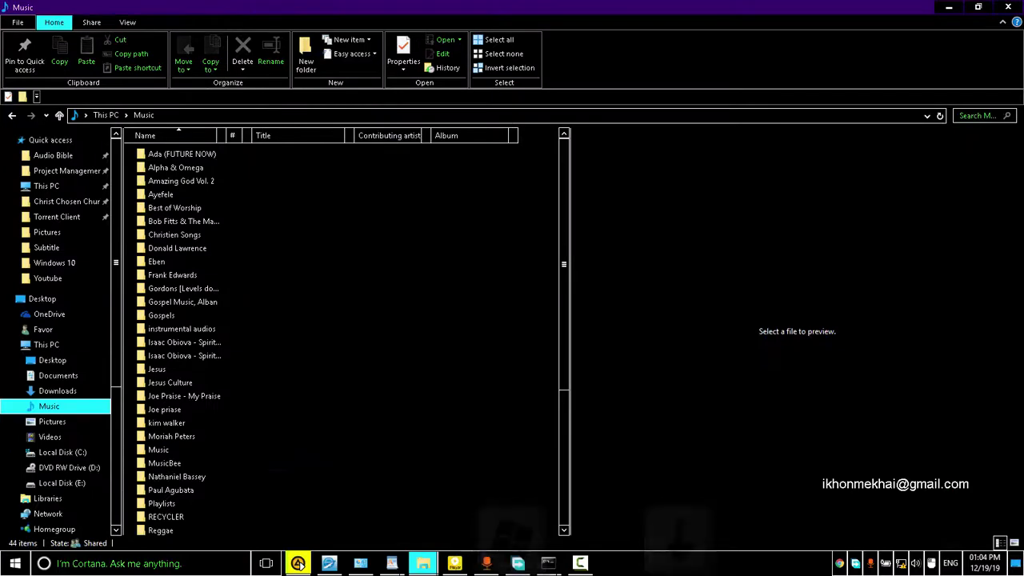
{"action": "key", "text": "super+Down"}
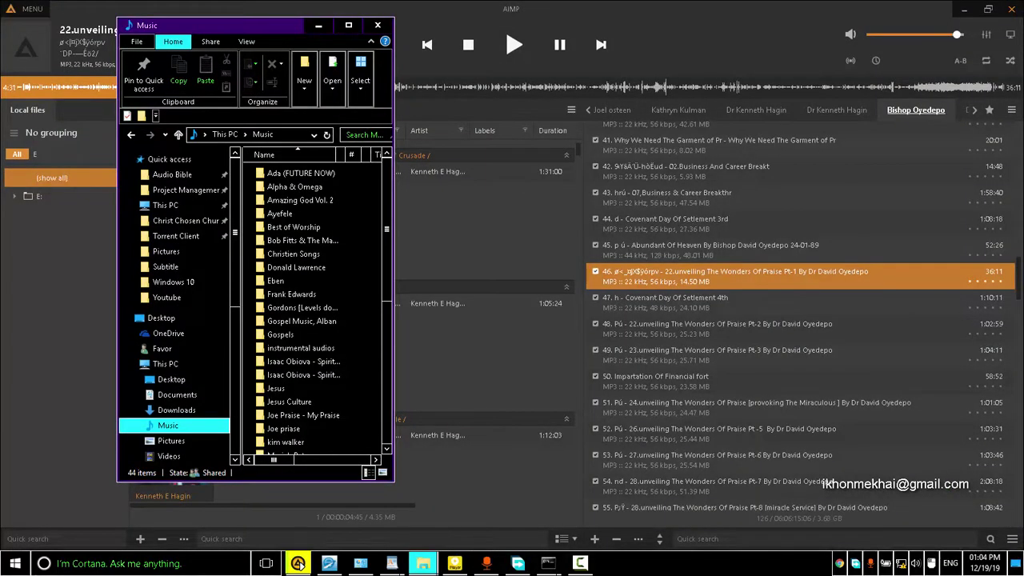
Cycle through the input languages to select Armenian with the Armenian Phonetic keyboard.
{"action": "key", "text": "super+space"}
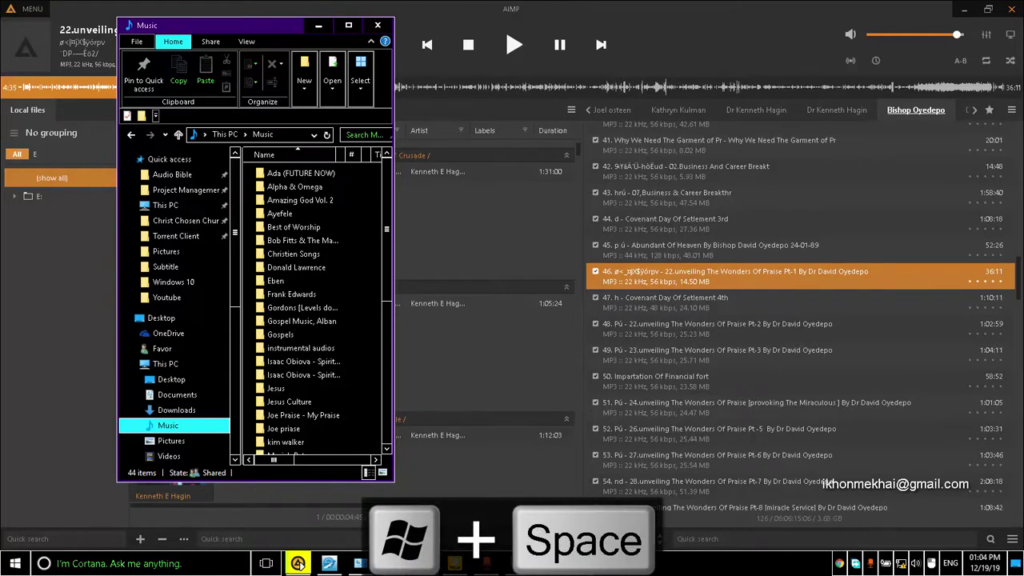
{"action": "key", "text": "super+space"}
{"action": "key", "text": "super+space"}
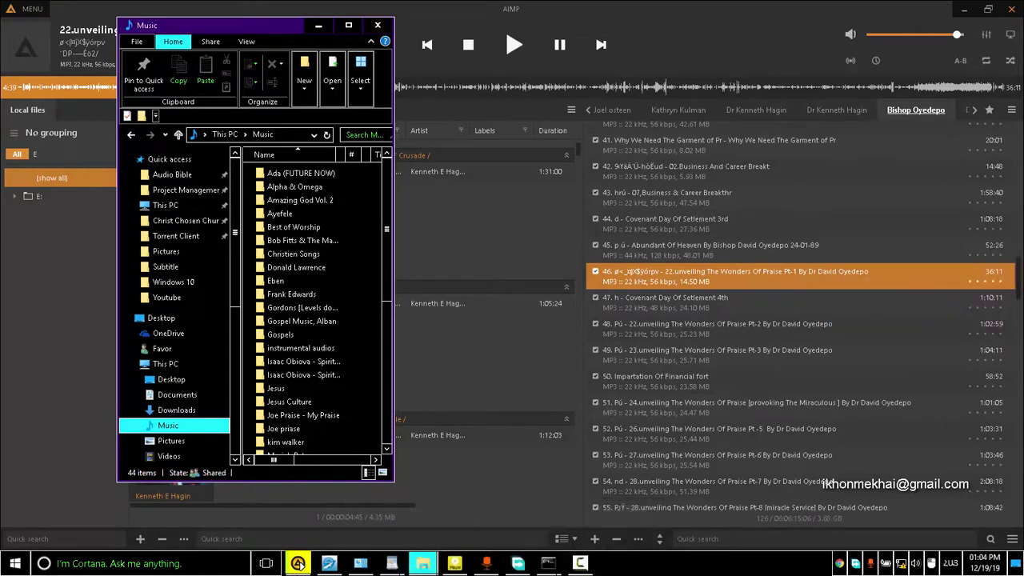
Toggle repeatedly between the previously selected inputs, Armenian and English (United States), ending on English.
{"action": "key", "text": "super+ctrl+space"}
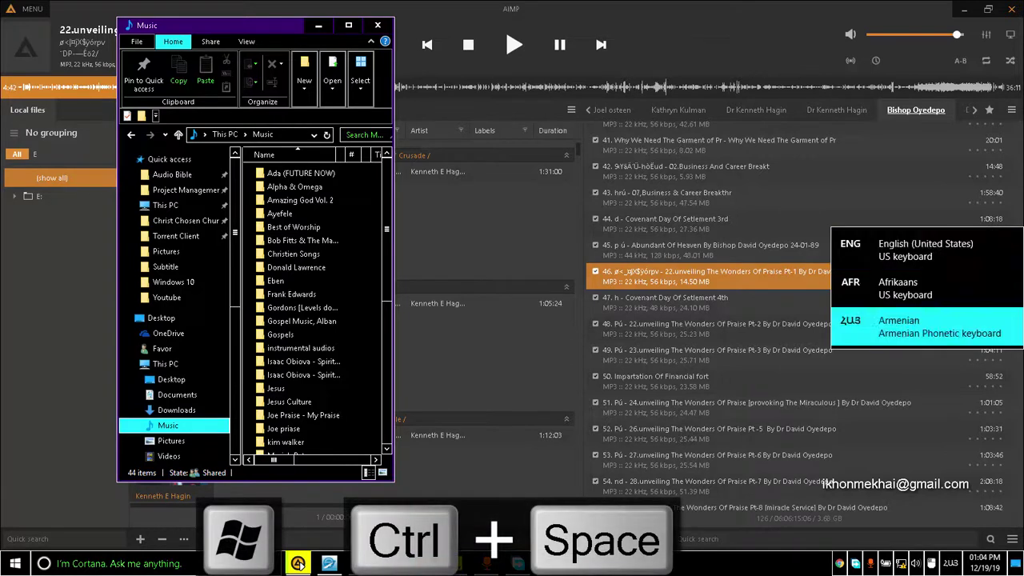
{"action": "key", "text": "super+ctrl+space"}
{"action": "key", "text": "super+ctrl+space"}
{"action": "key", "text": "super+ctrl+space"}
{"action": "key", "text": "super+ctrl+space"}
{"action": "key", "text": "super+ctrl+space"}
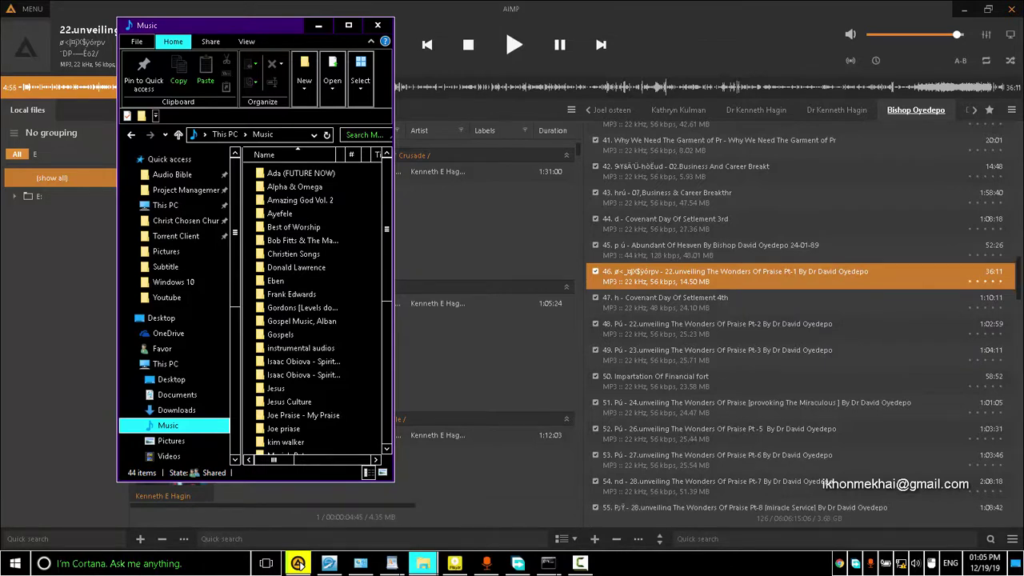
{"action": "key", "text": "super+ctrl+space"}
{"action": "key", "text": "super+ctrl+space"}
{"action": "key", "text": "super+ctrl+space"}
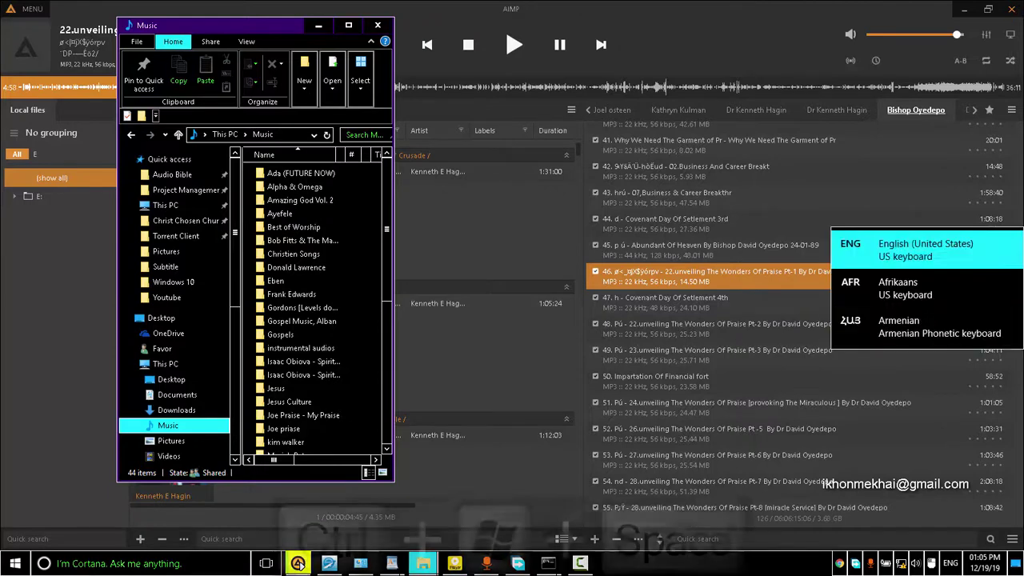
{"action": "key", "text": "super+ctrl+space"}
{"action": "key", "text": "super+ctrl+space"}
{"action": "key", "text": "super+ctrl+space"}
{"action": "key", "text": "super+ctrl+space"}
{"action": "key", "text": "super+ctrl+space"}
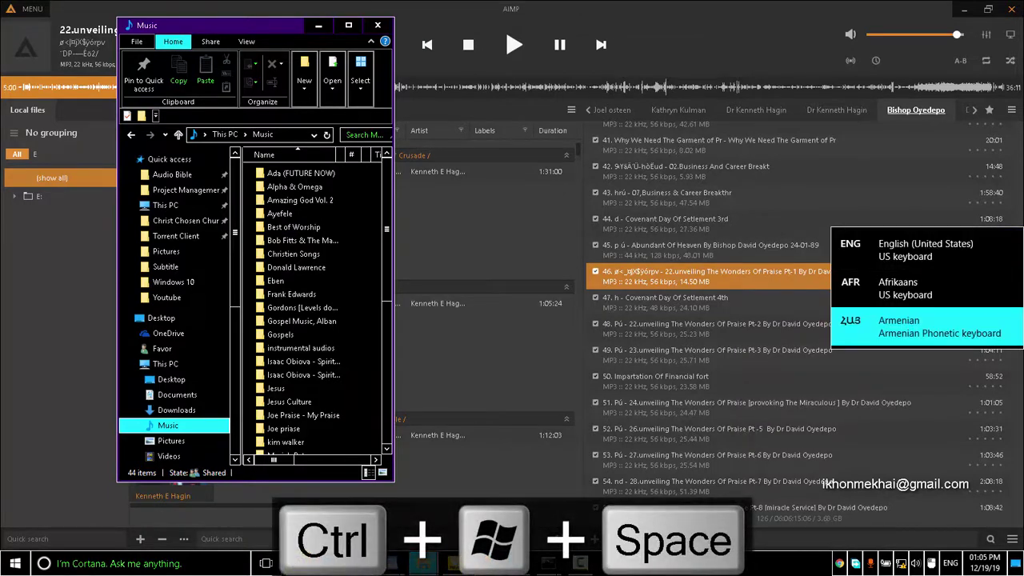
{"action": "key", "text": "super+ctrl+space"}
{"action": "key", "text": "super+ctrl+space"}
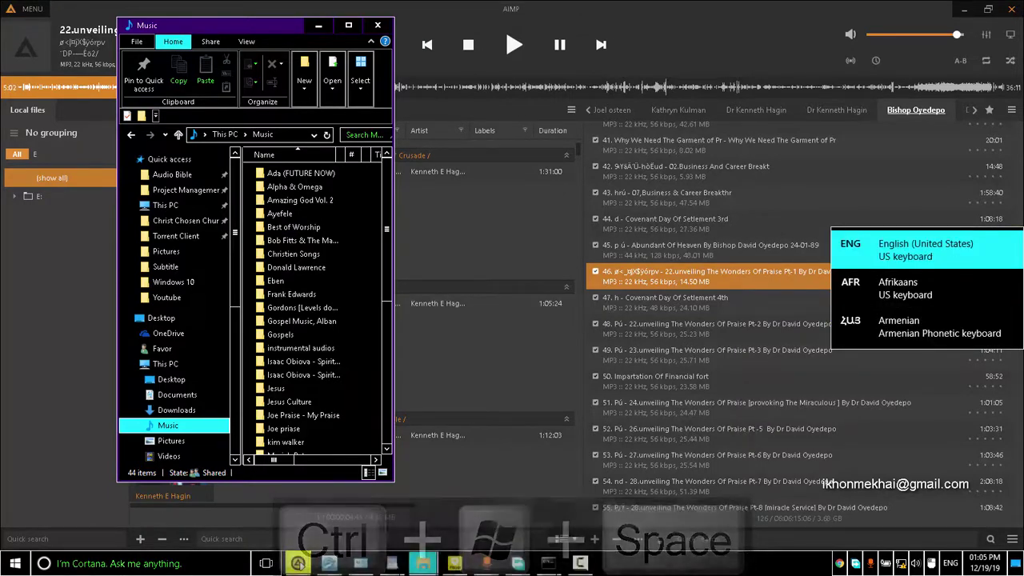
Turn on Magnifier and increase the magnification to 500%.
{"action": "key", "text": "super+plus"}
{"action": "key", "text": "super+plus"}
{"action": "key", "text": "super+plus"}
{"action": "key", "text": "super+plus"}
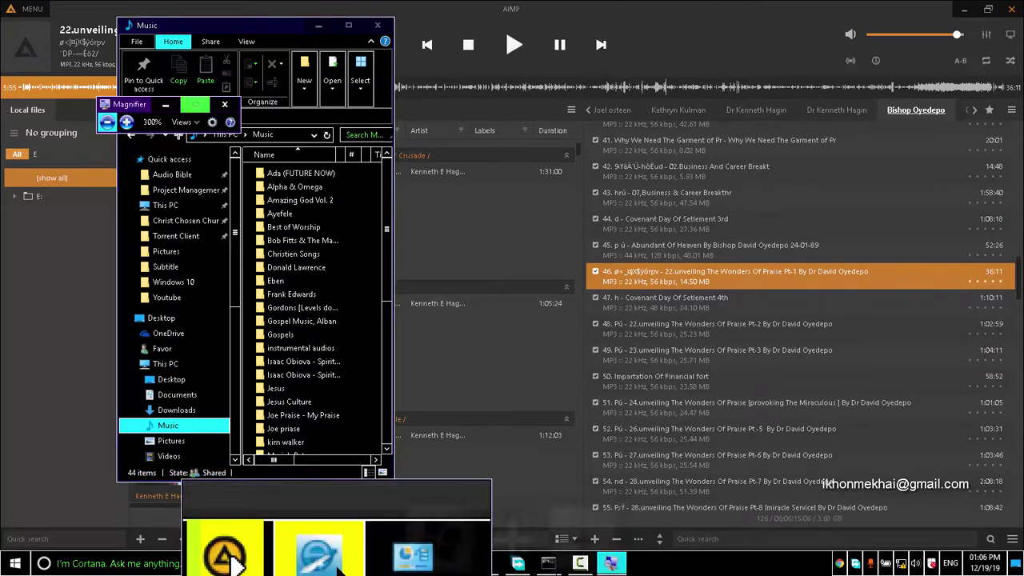
{"action": "key", "text": "super+plus"}
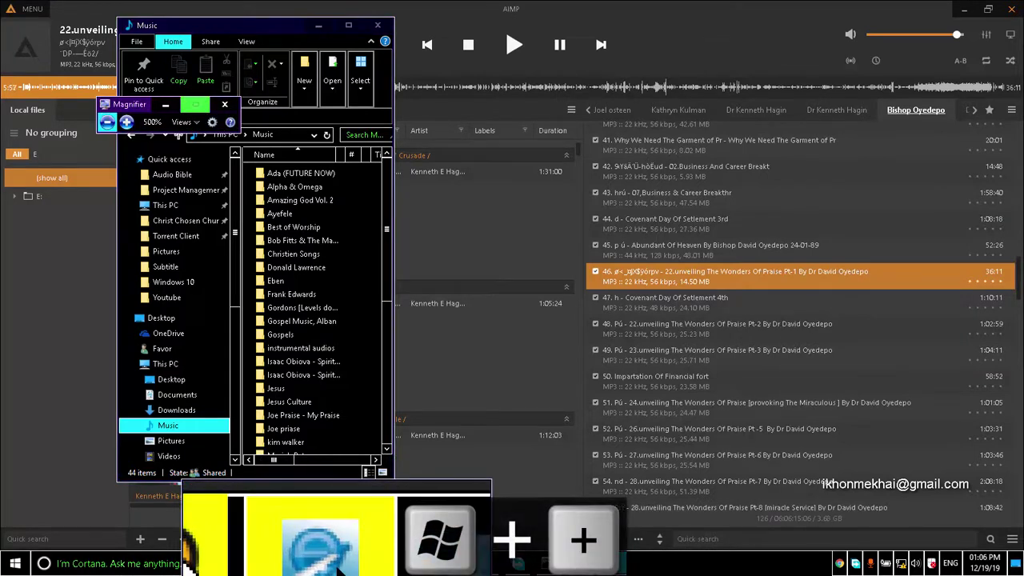
Reduce the magnification in stages and exit Magnifier.
{"action": "key", "text": "super+minus"}
{"action": "key", "text": "super+minus"}
{"action": "key", "text": "super+minus"}
{"action": "key", "text": "super+minus"}
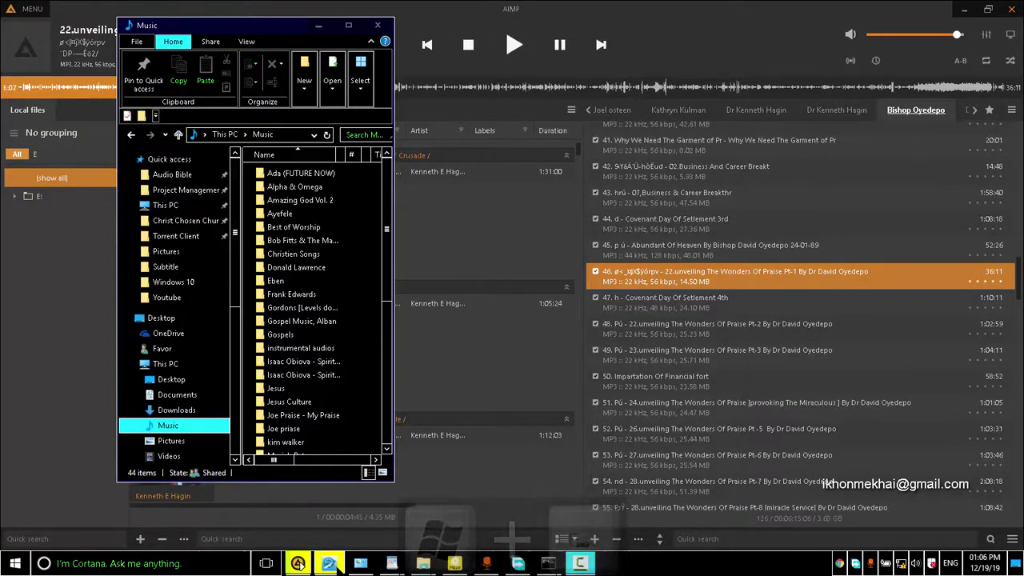
{"action": "key", "text": "super+Escape"}
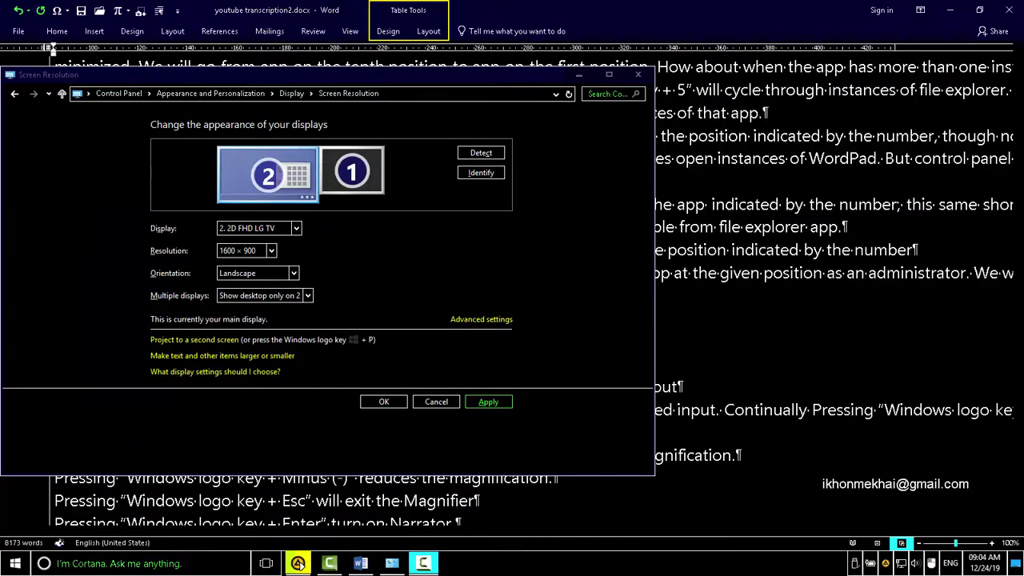
Turn on Narrator over the Screen Resolution window and toggle it repeatedly.
{"action": "key", "text": "super+Return"}
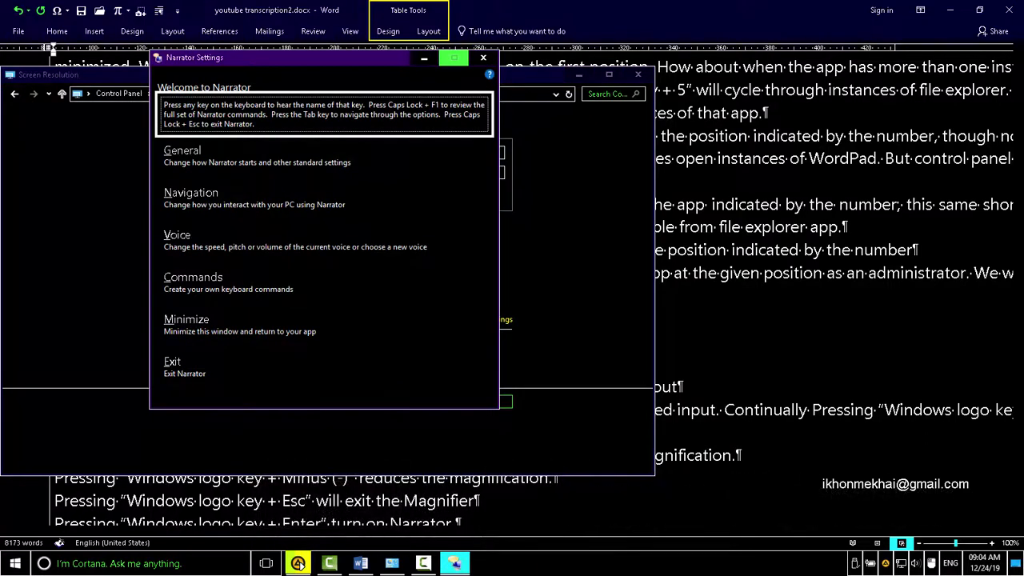
{"action": "key", "text": "super+Return"}
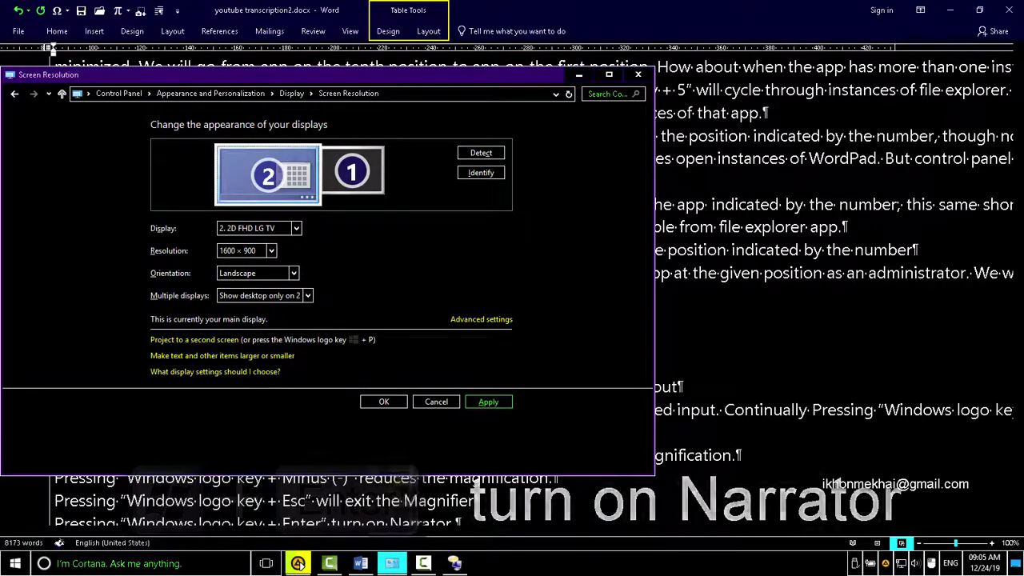
{"action": "key", "text": "super+Return"}
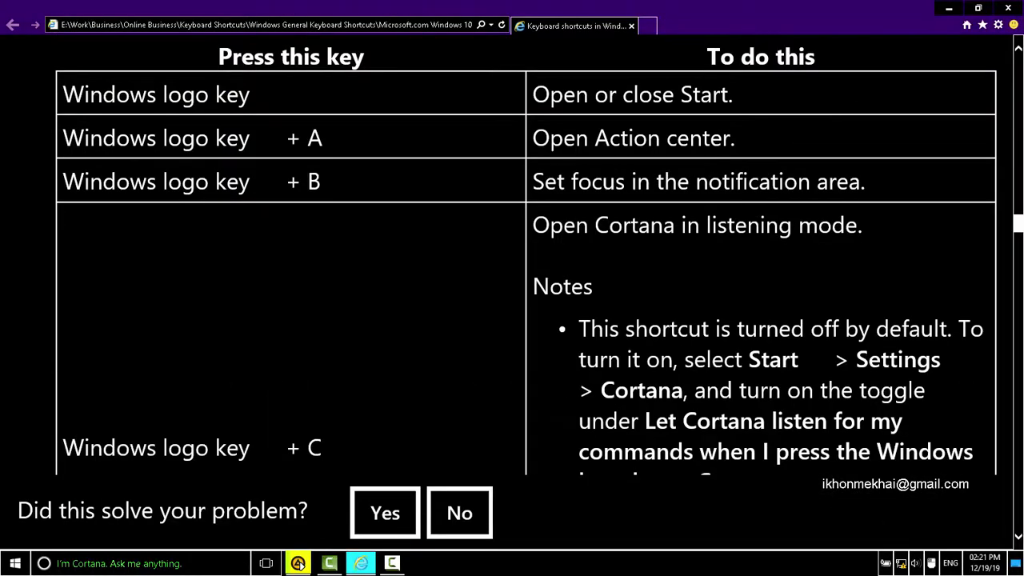
Look through the web page's table of Windows logo key shortcuts down to the window-arranging entries.
{"action": "scroll", "coordinate": [525, 256], "scroll_direction": "down", "scroll_amount": 12}
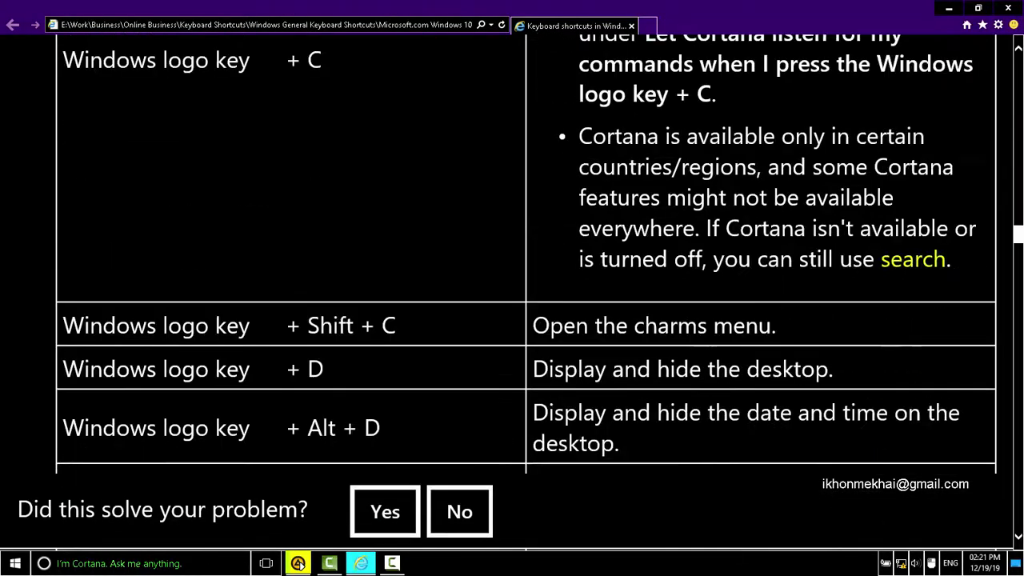
{"action": "scroll", "coordinate": [525, 256], "scroll_direction": "down", "scroll_amount": 15}
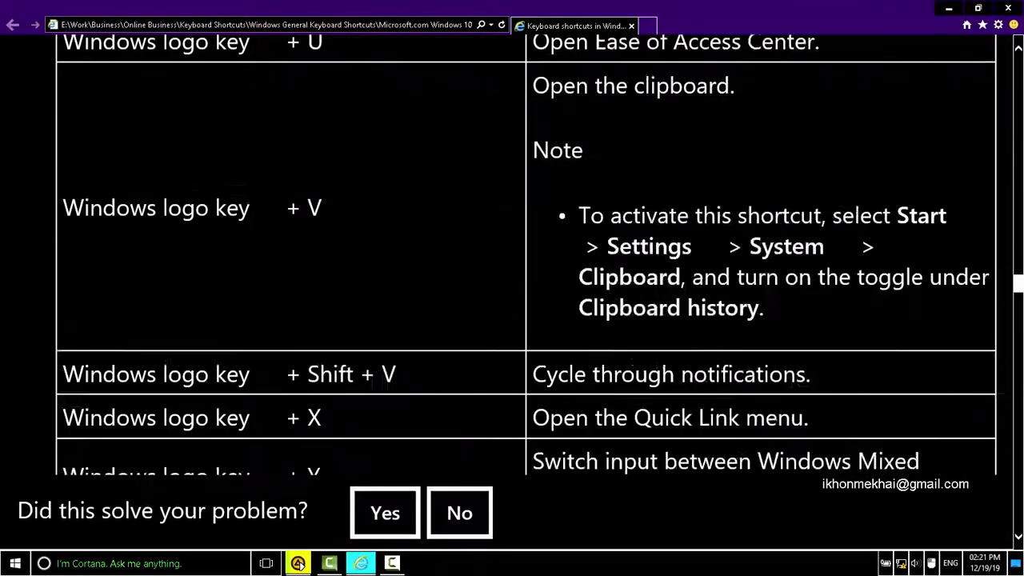
{"action": "scroll", "coordinate": [525, 256], "scroll_direction": "down", "scroll_amount": 11}
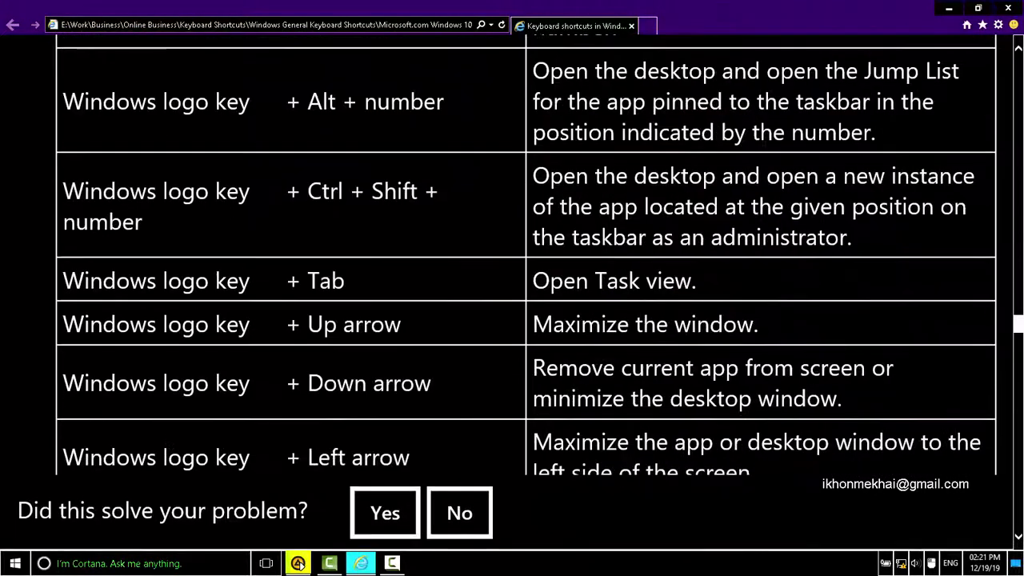
{"action": "scroll", "coordinate": [512, 287], "scroll_direction": "down", "scroll_amount": 3}
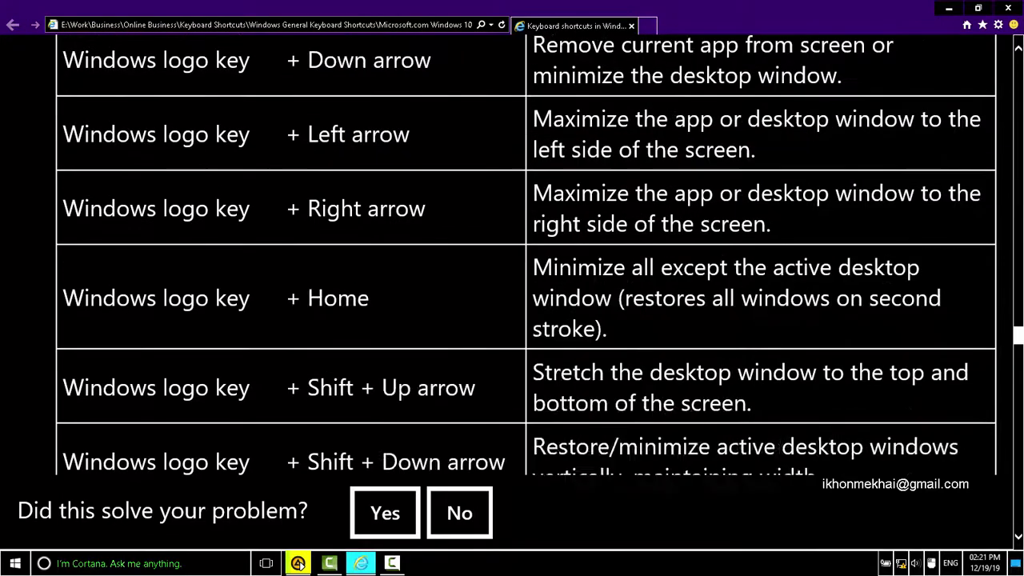